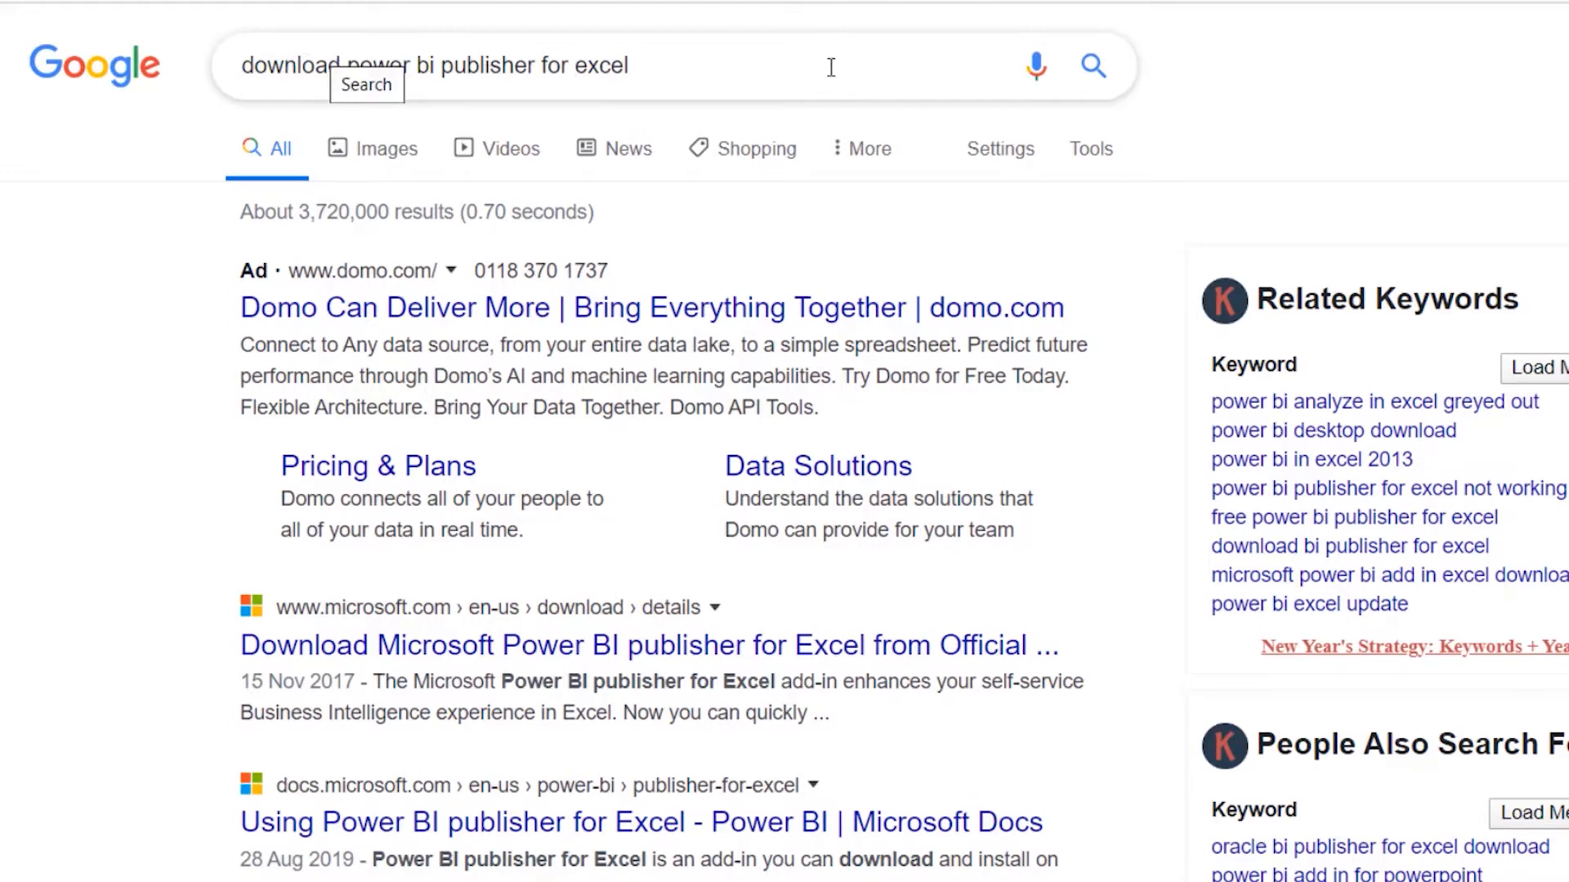
Open Microsoft's download page for Power BI publisher for Excel and bring up the English download choices
click(477, 660)
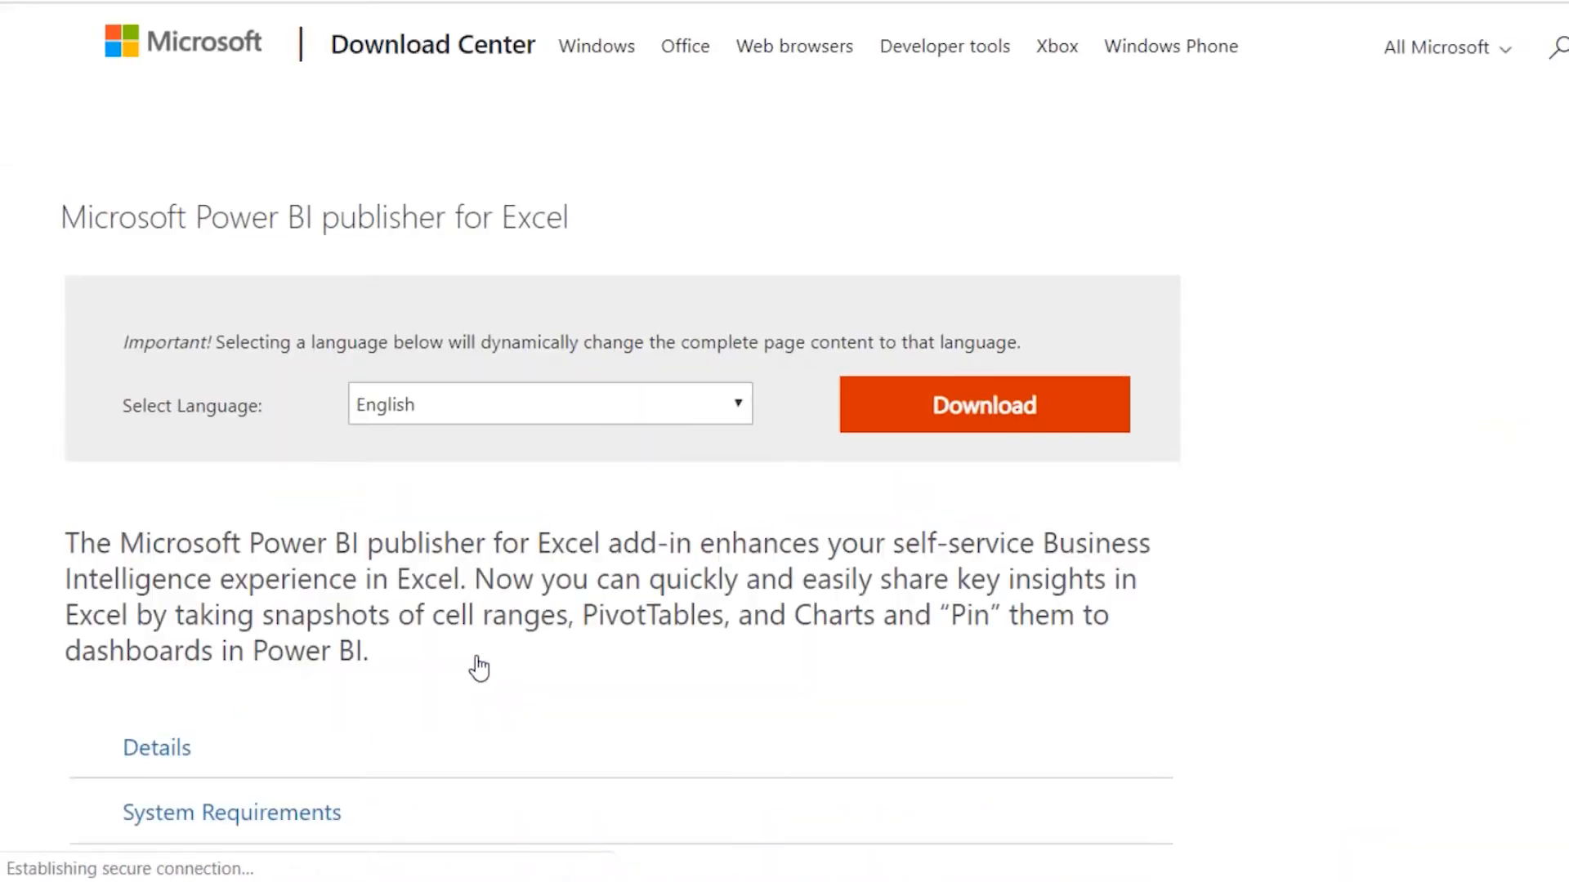
scroll(478, 666, down, 5)
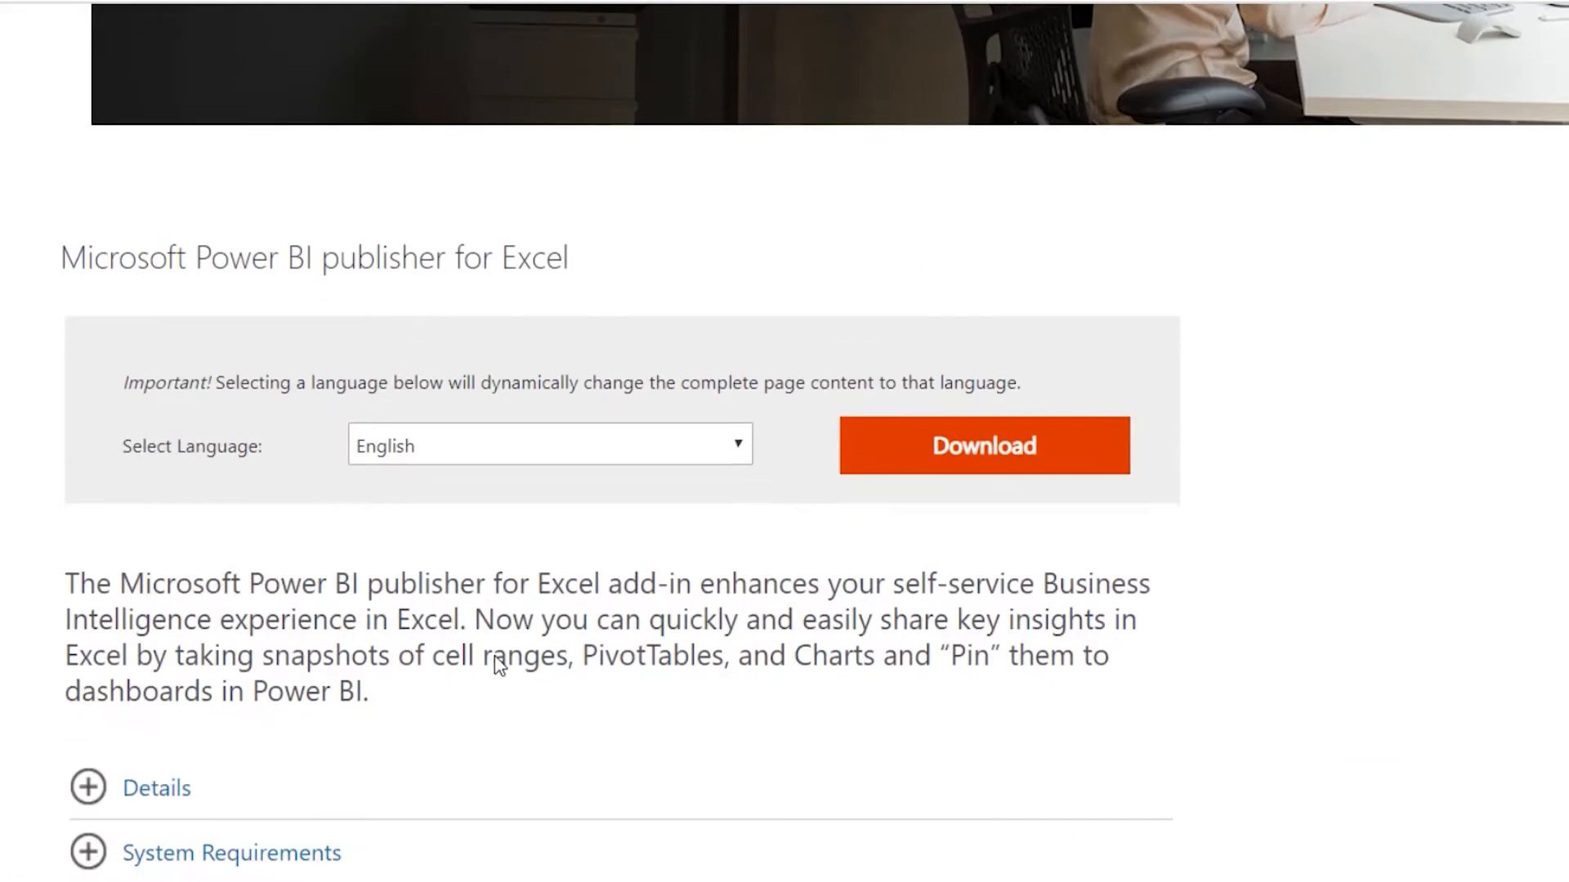
click(972, 458)
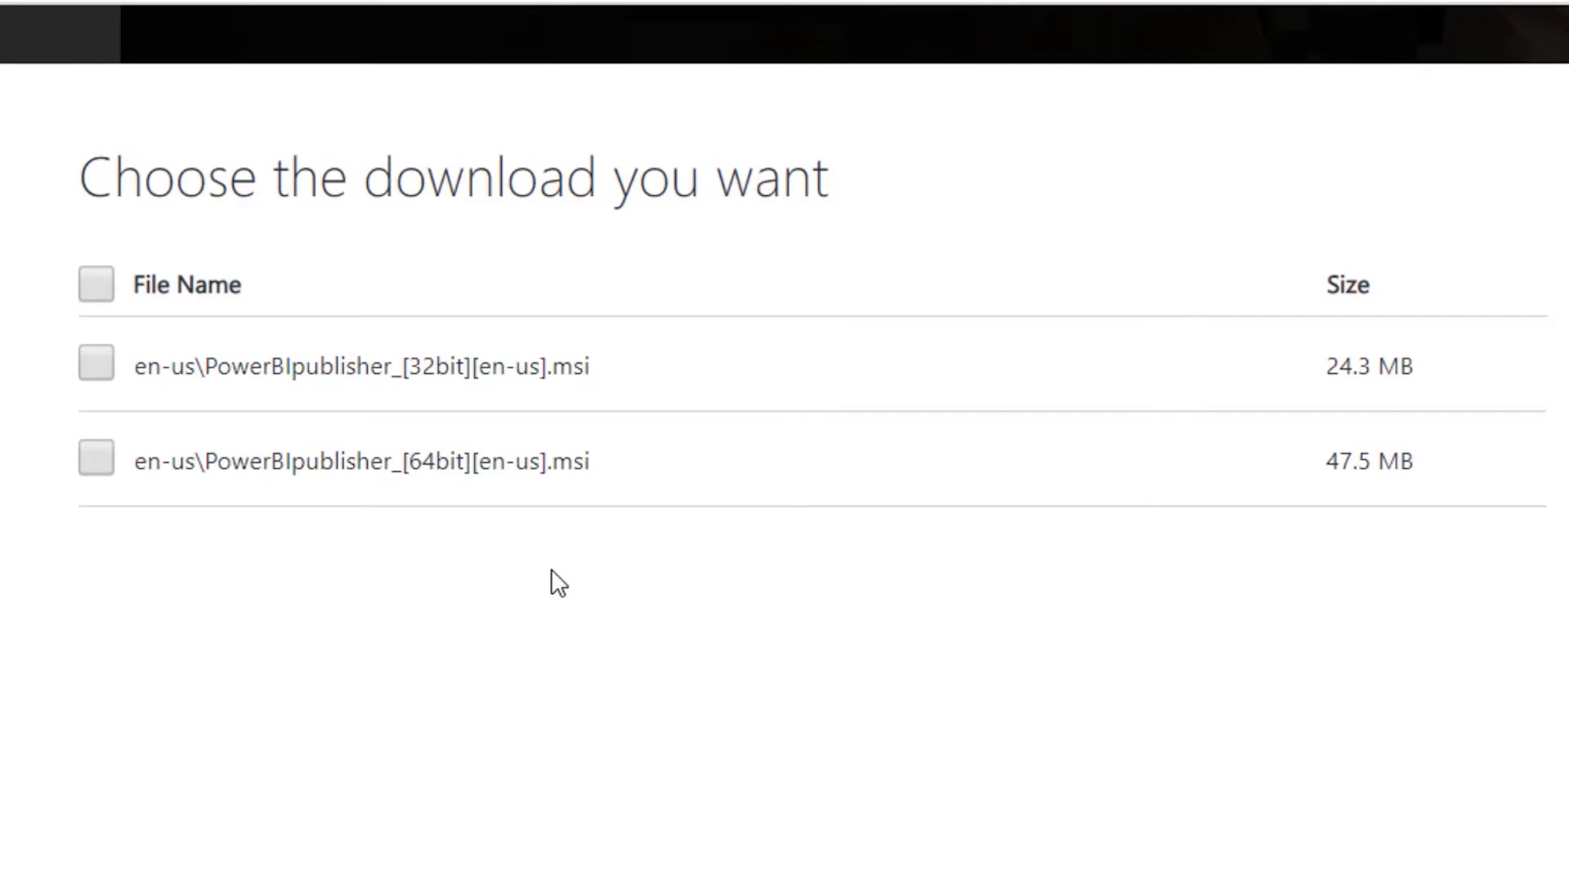
Switch to Excel by launching it from the installed apps list and create a blank workbook
click(44, 848)
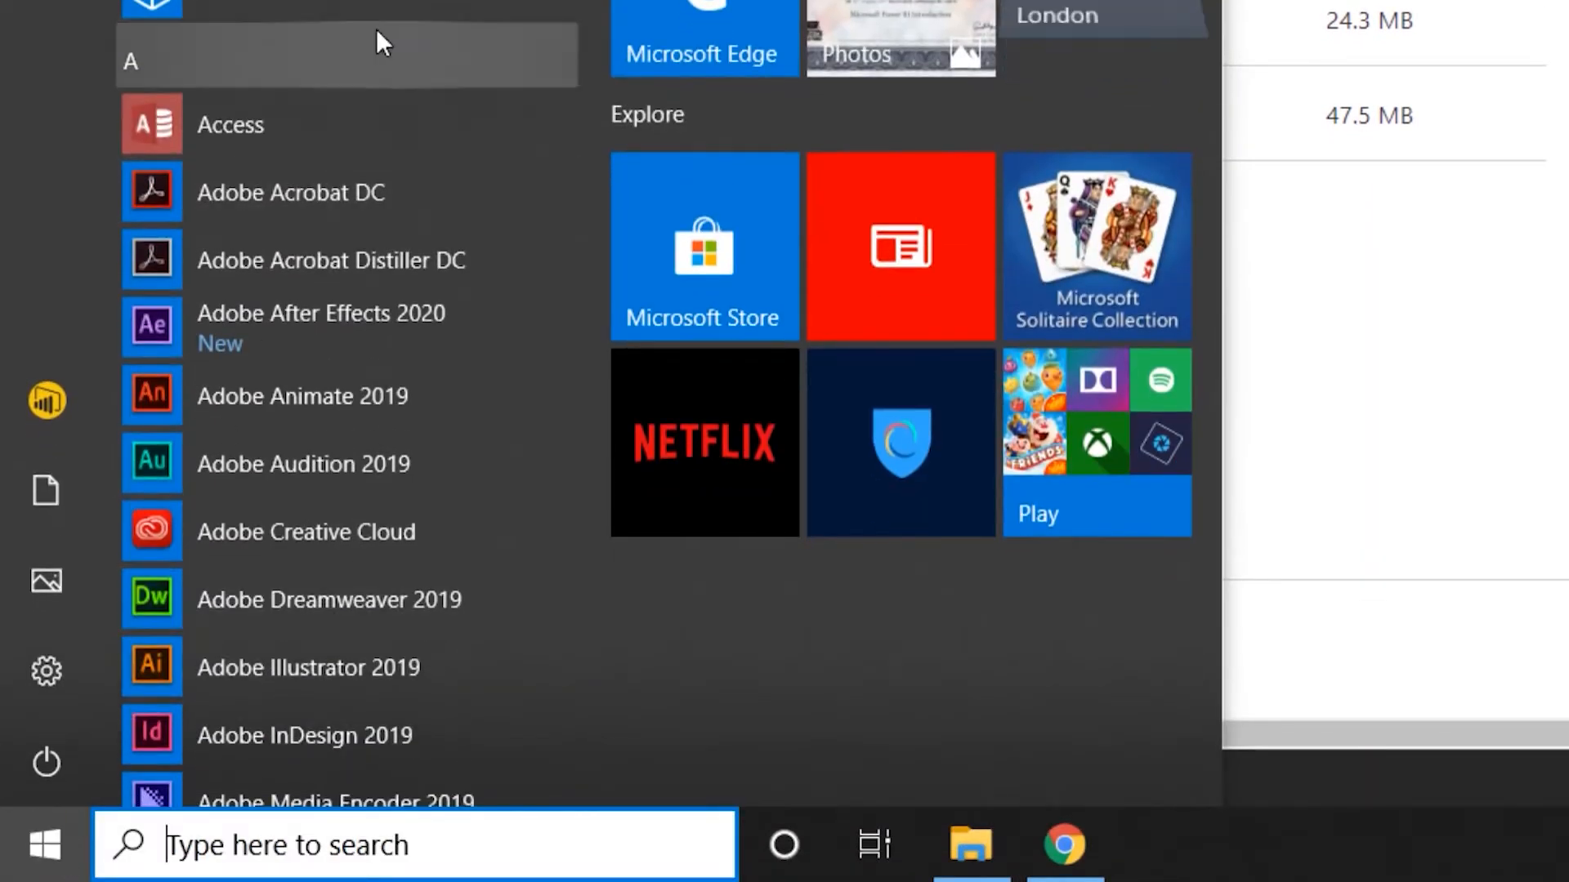
click(379, 45)
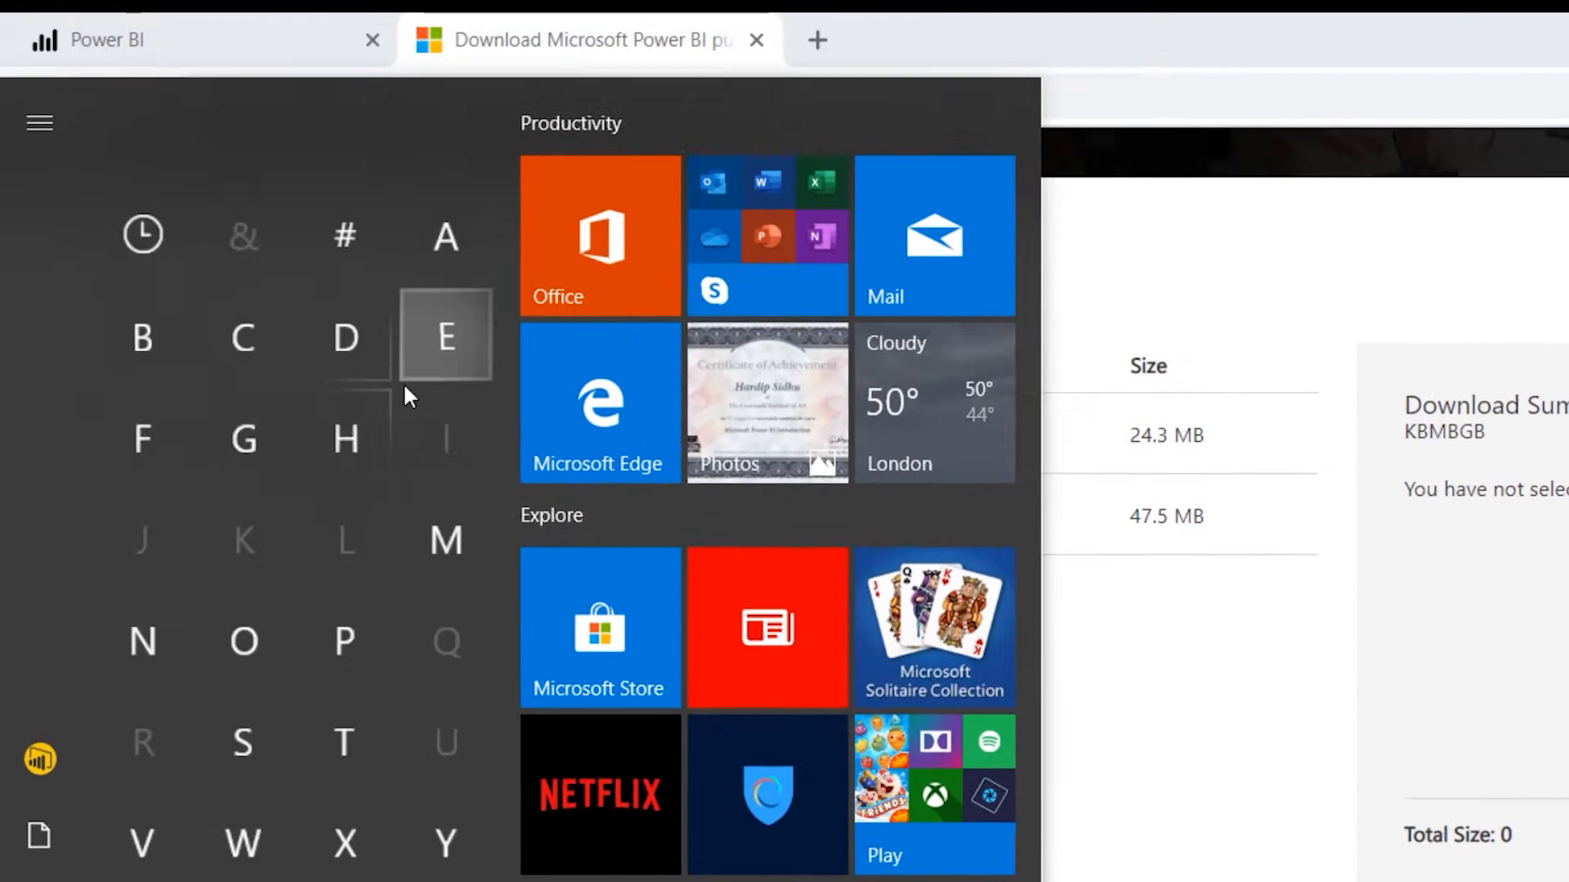
click(446, 206)
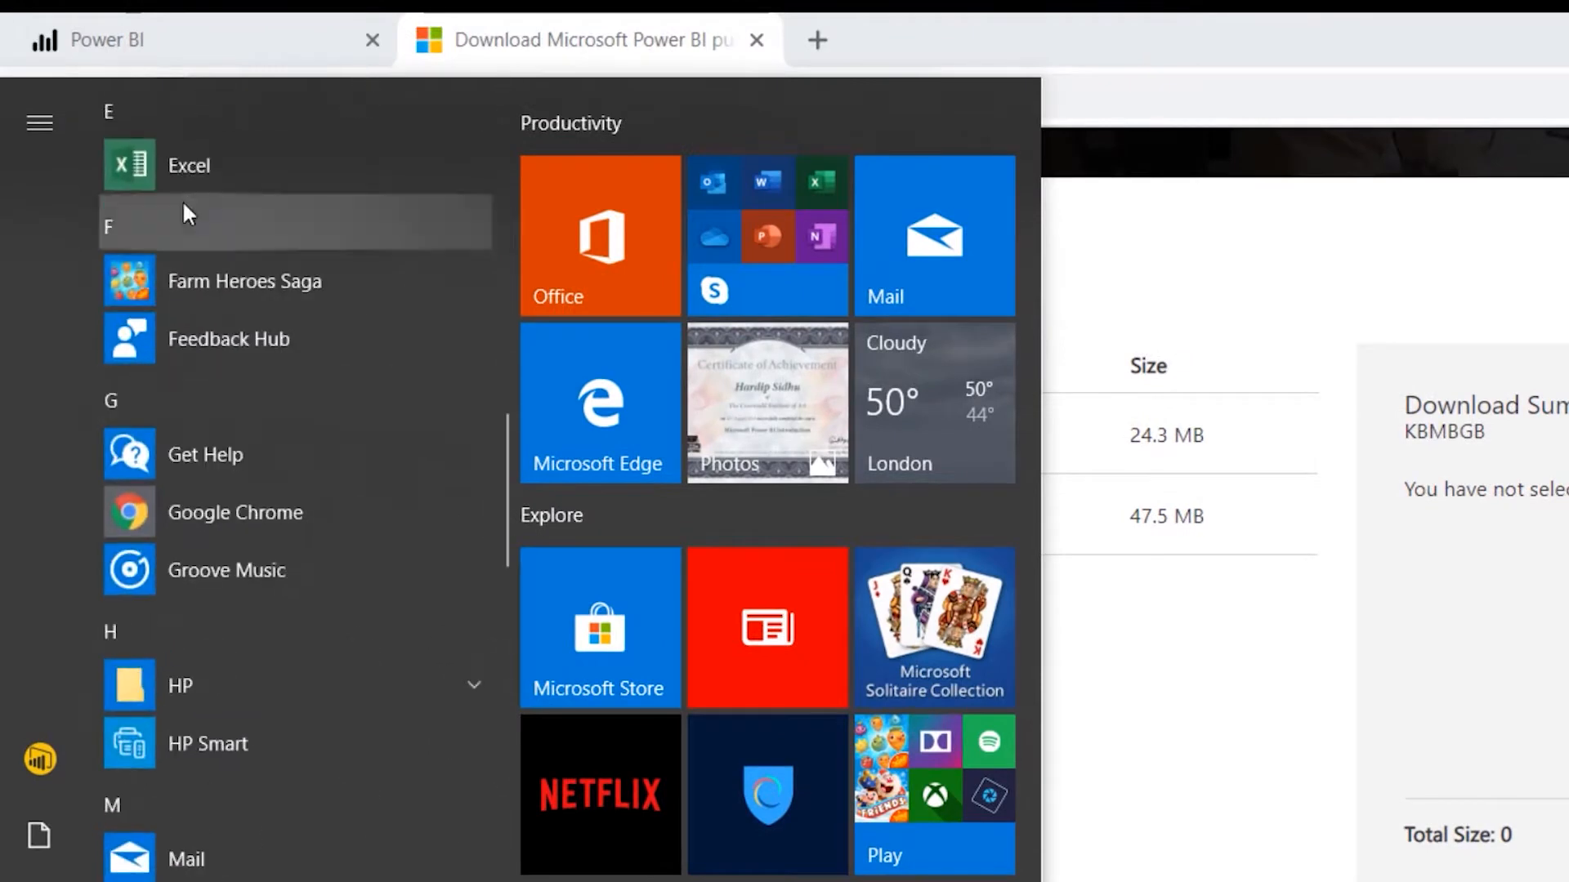
click(181, 168)
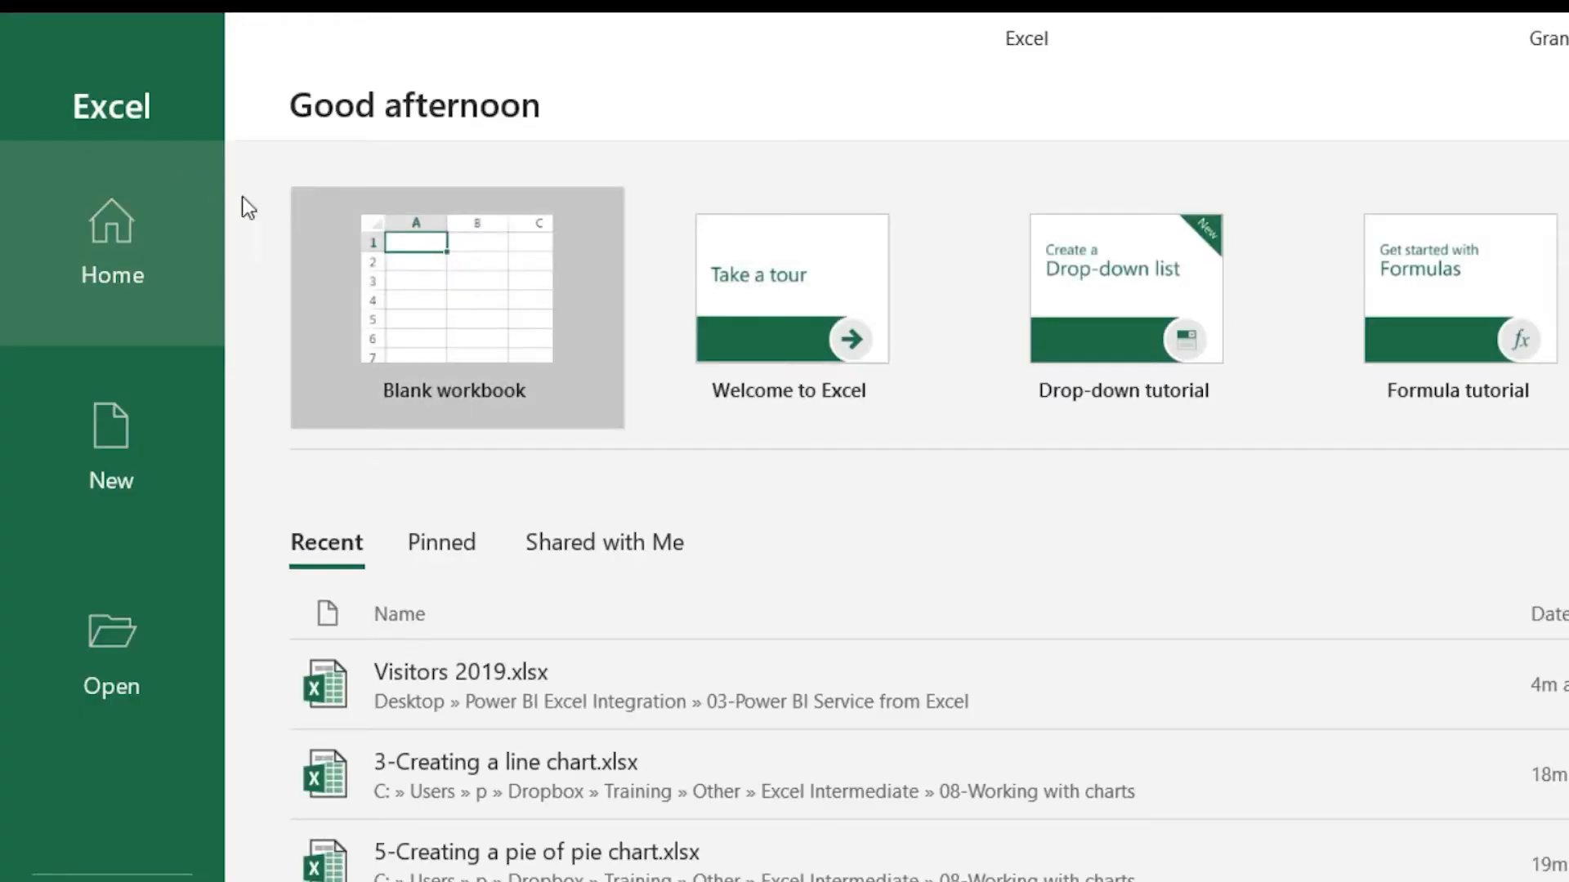
click(425, 306)
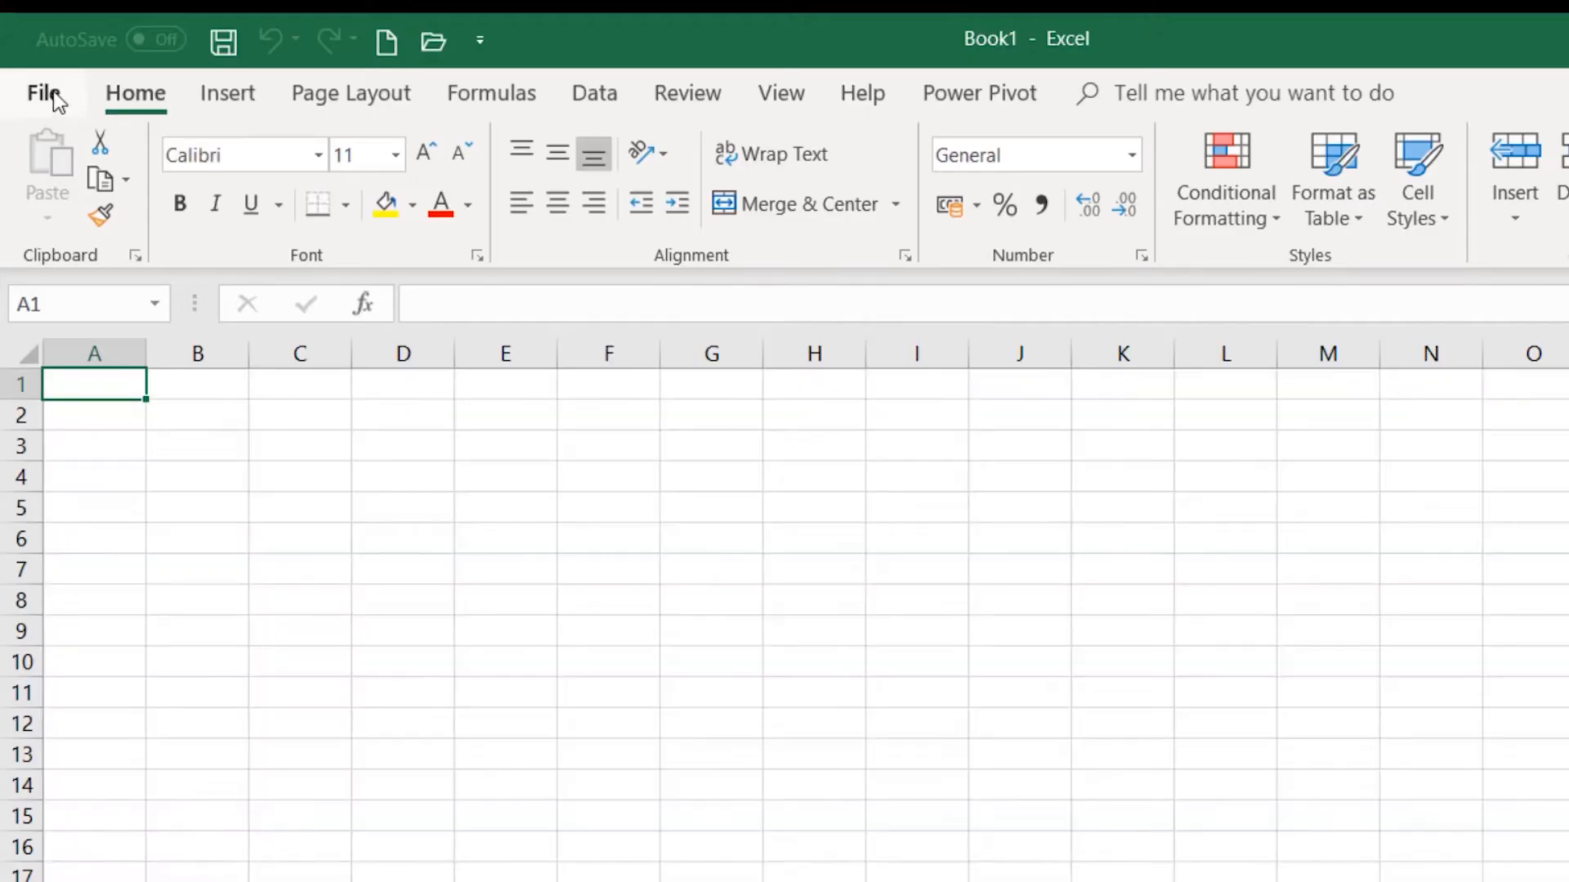
Check in the About Excel information whether the installed version is 32-bit or 64-bit, and close it
click(52, 91)
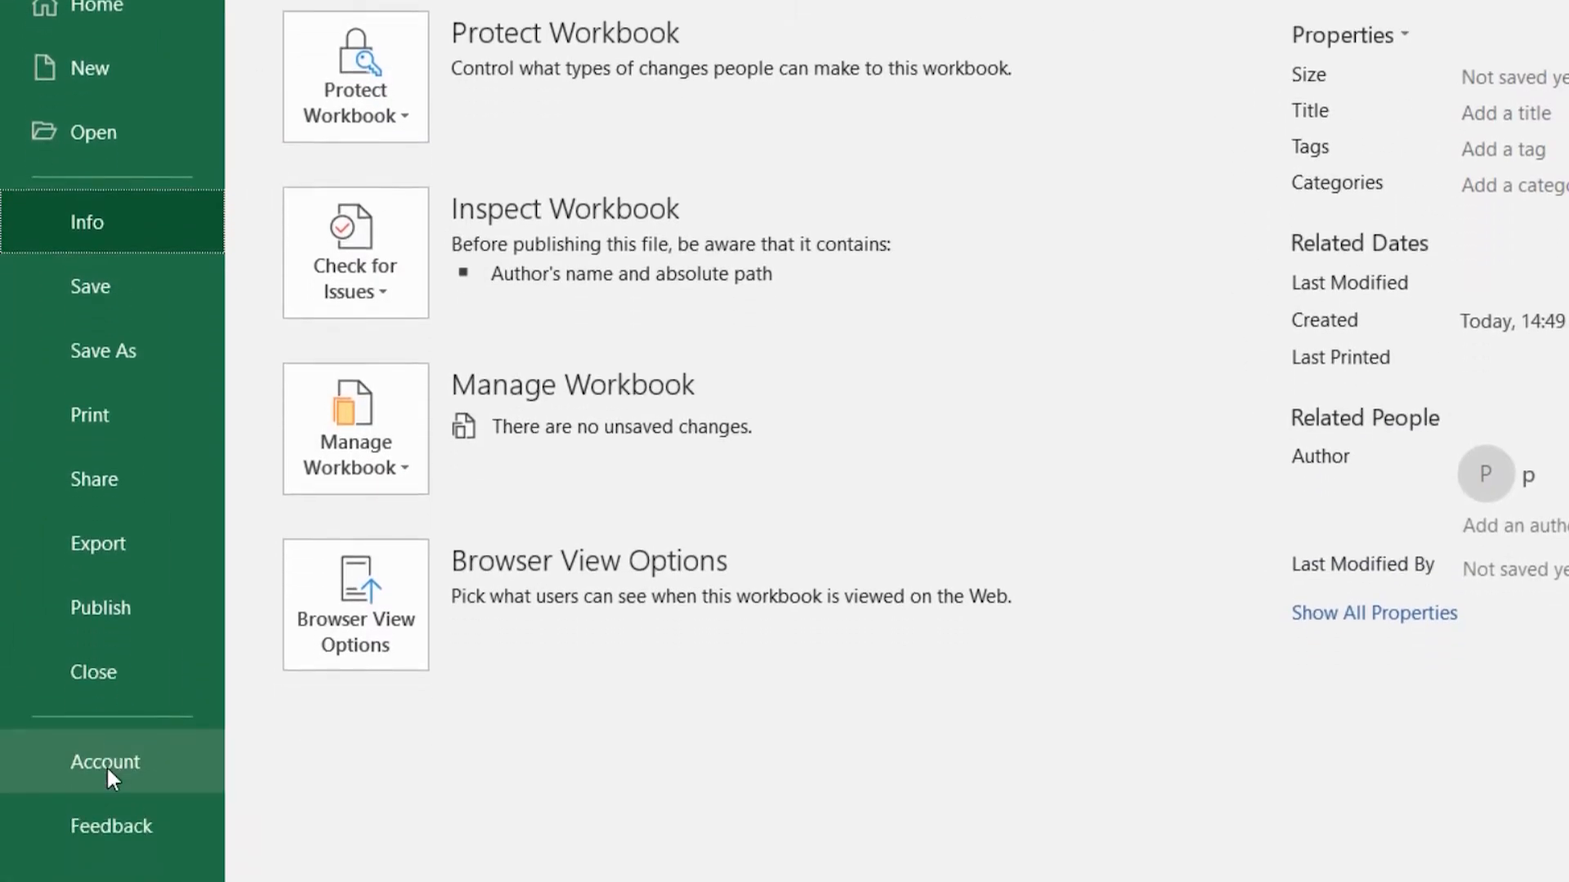
click(108, 768)
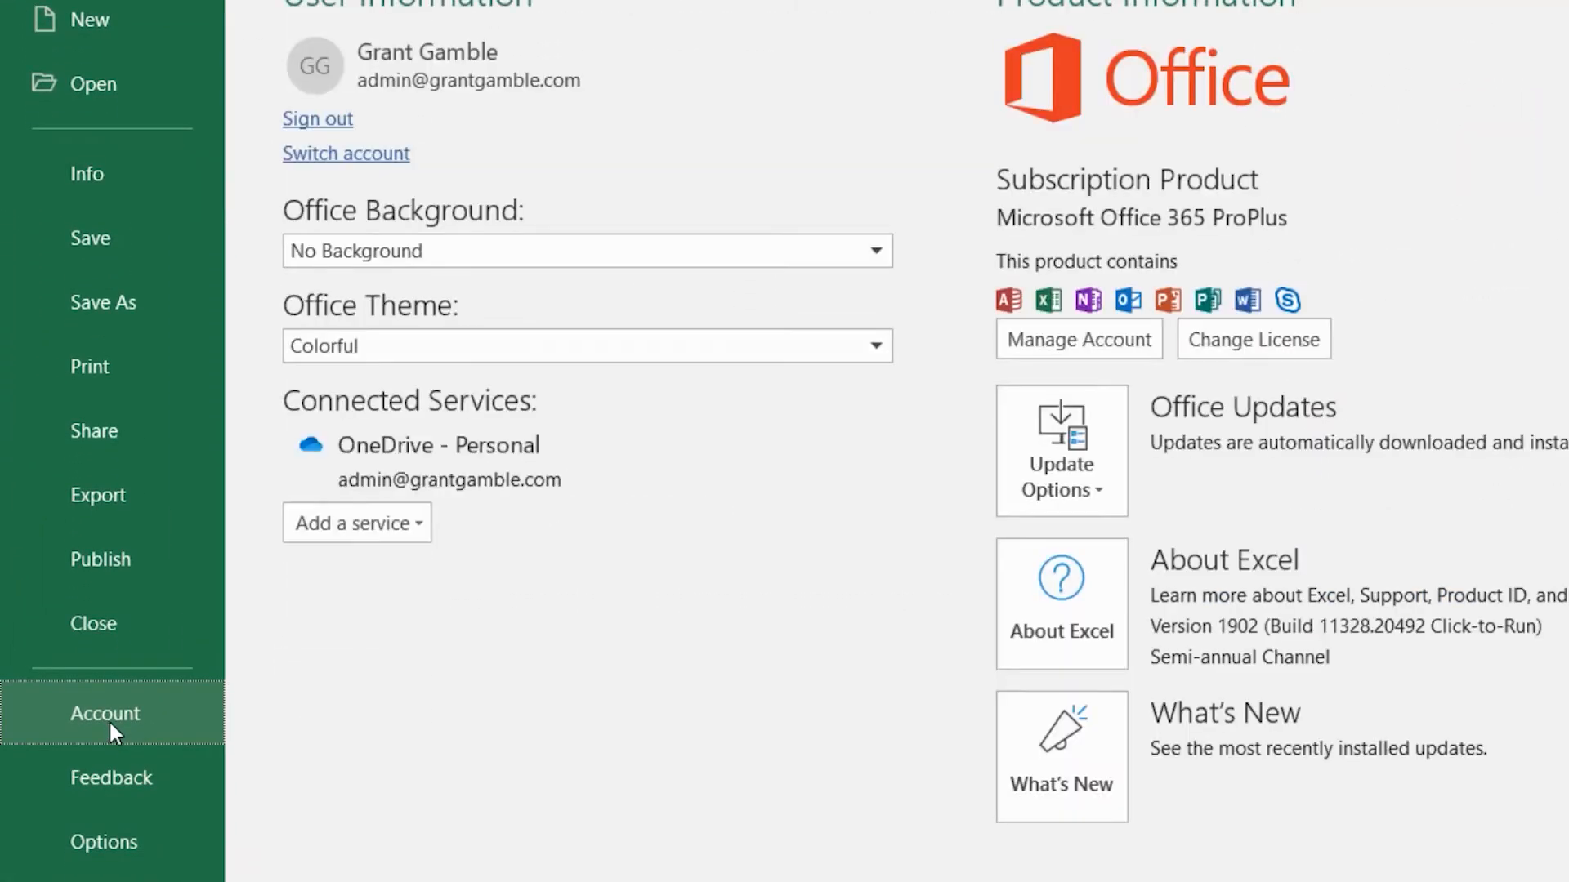
click(1098, 600)
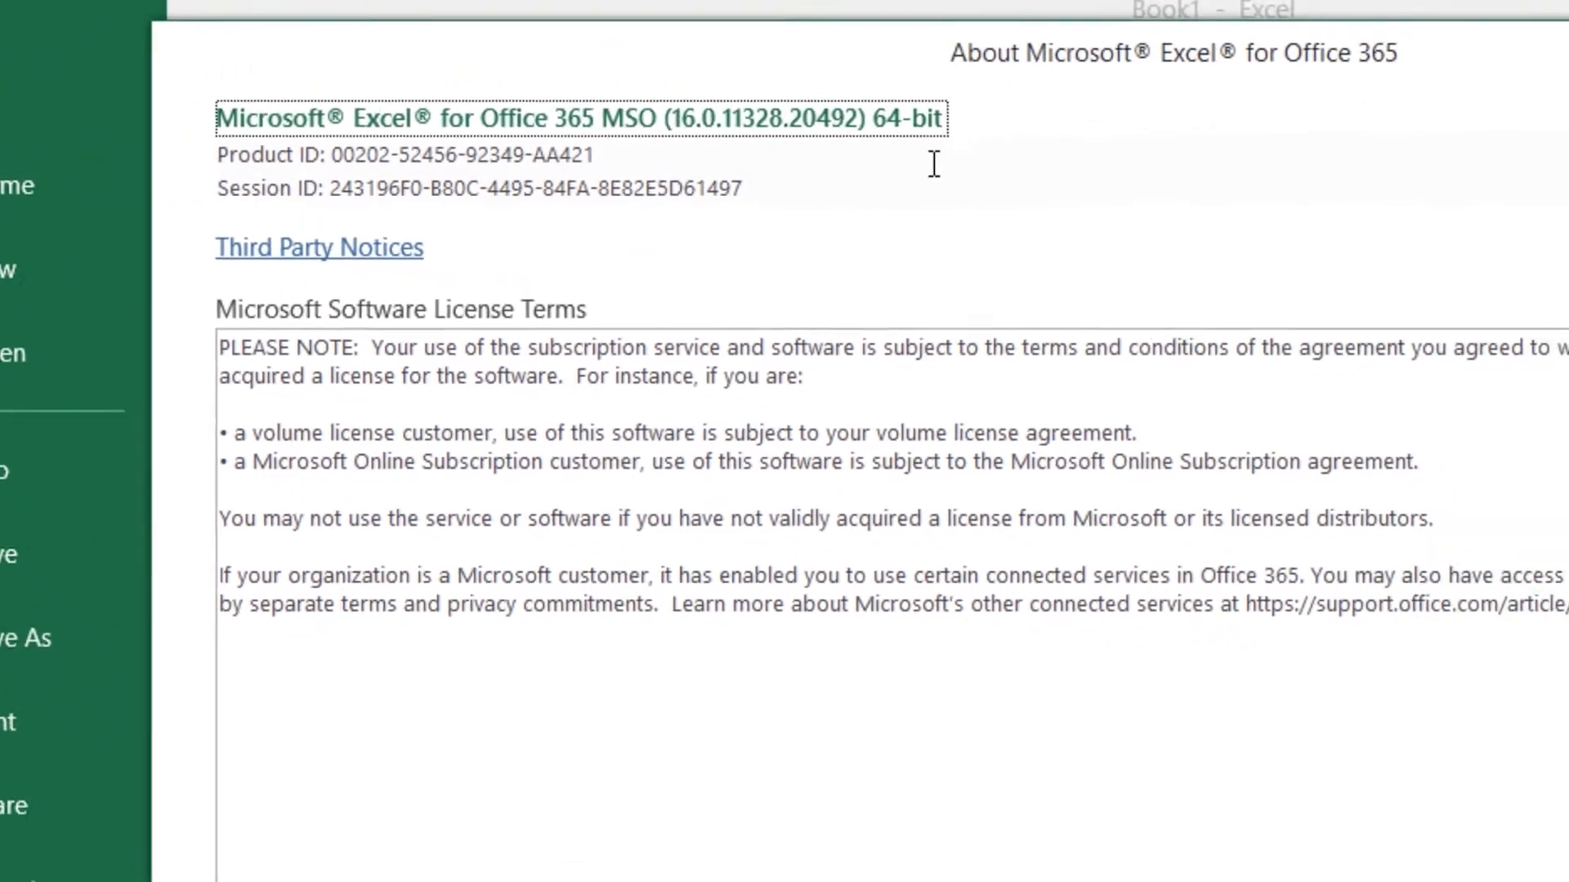
click(1547, 89)
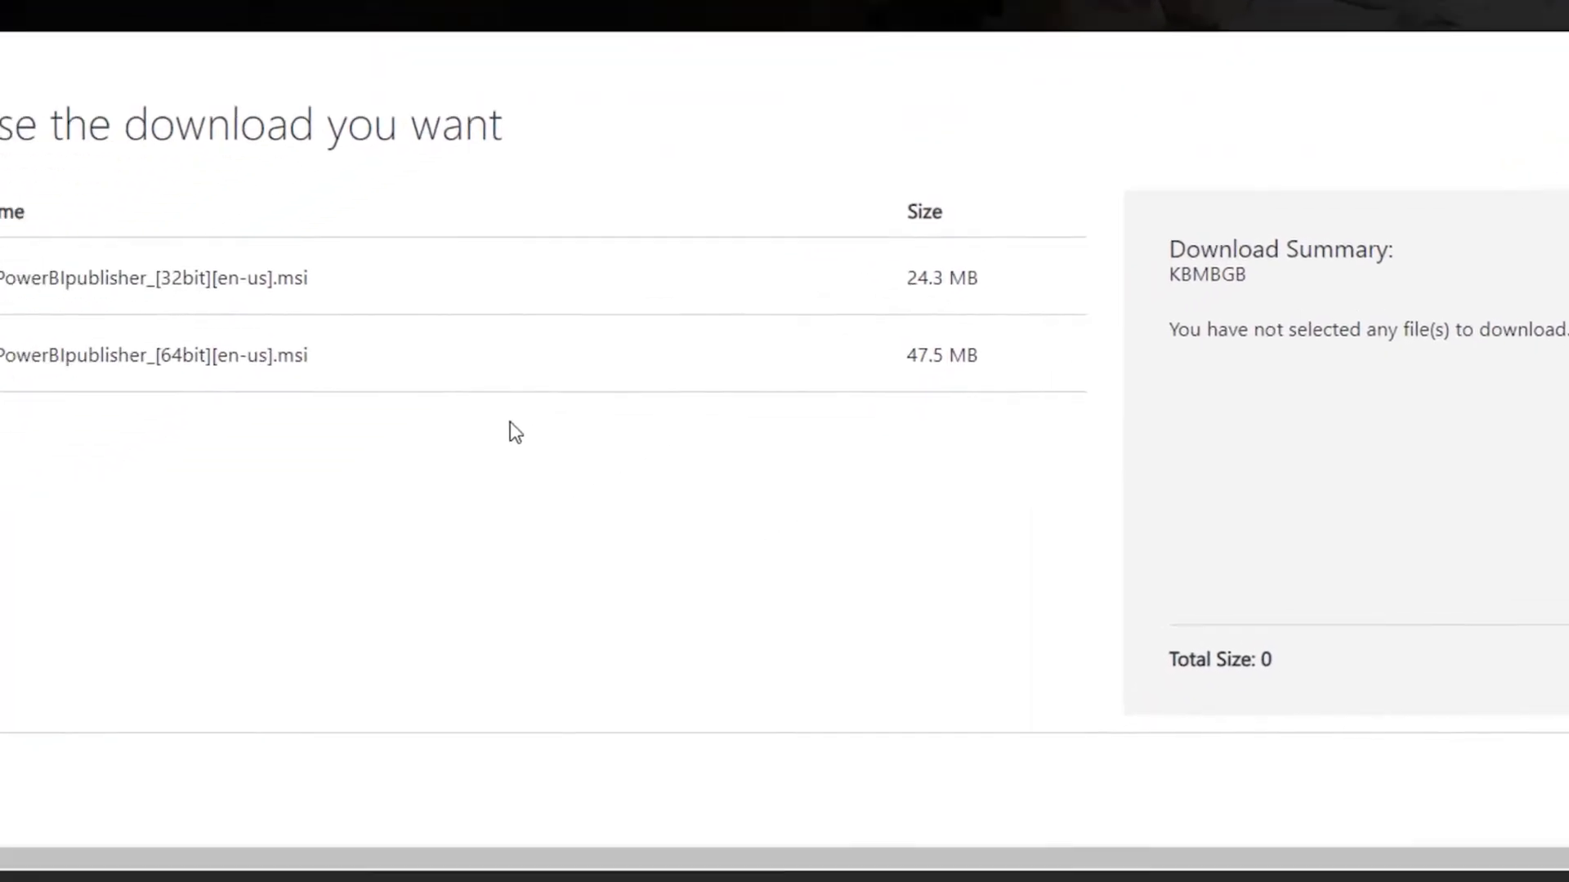
Choose the 64-bit installer PowerBIpublisher_[64bit][en-us].msi on the download page and save it in the suggested folder
click(77, 256)
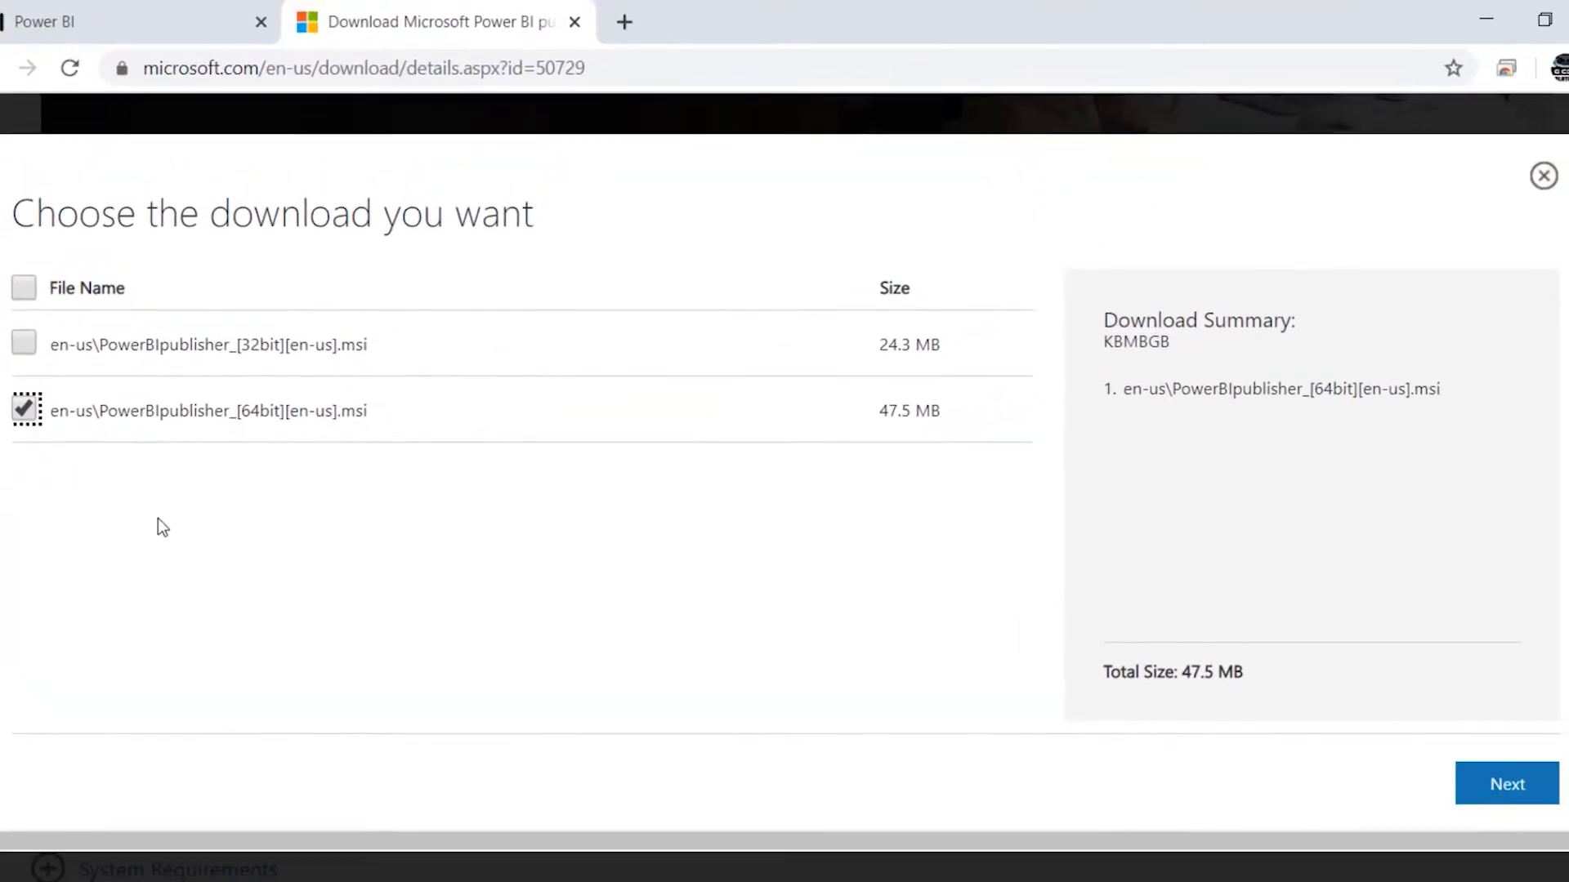
click(1545, 785)
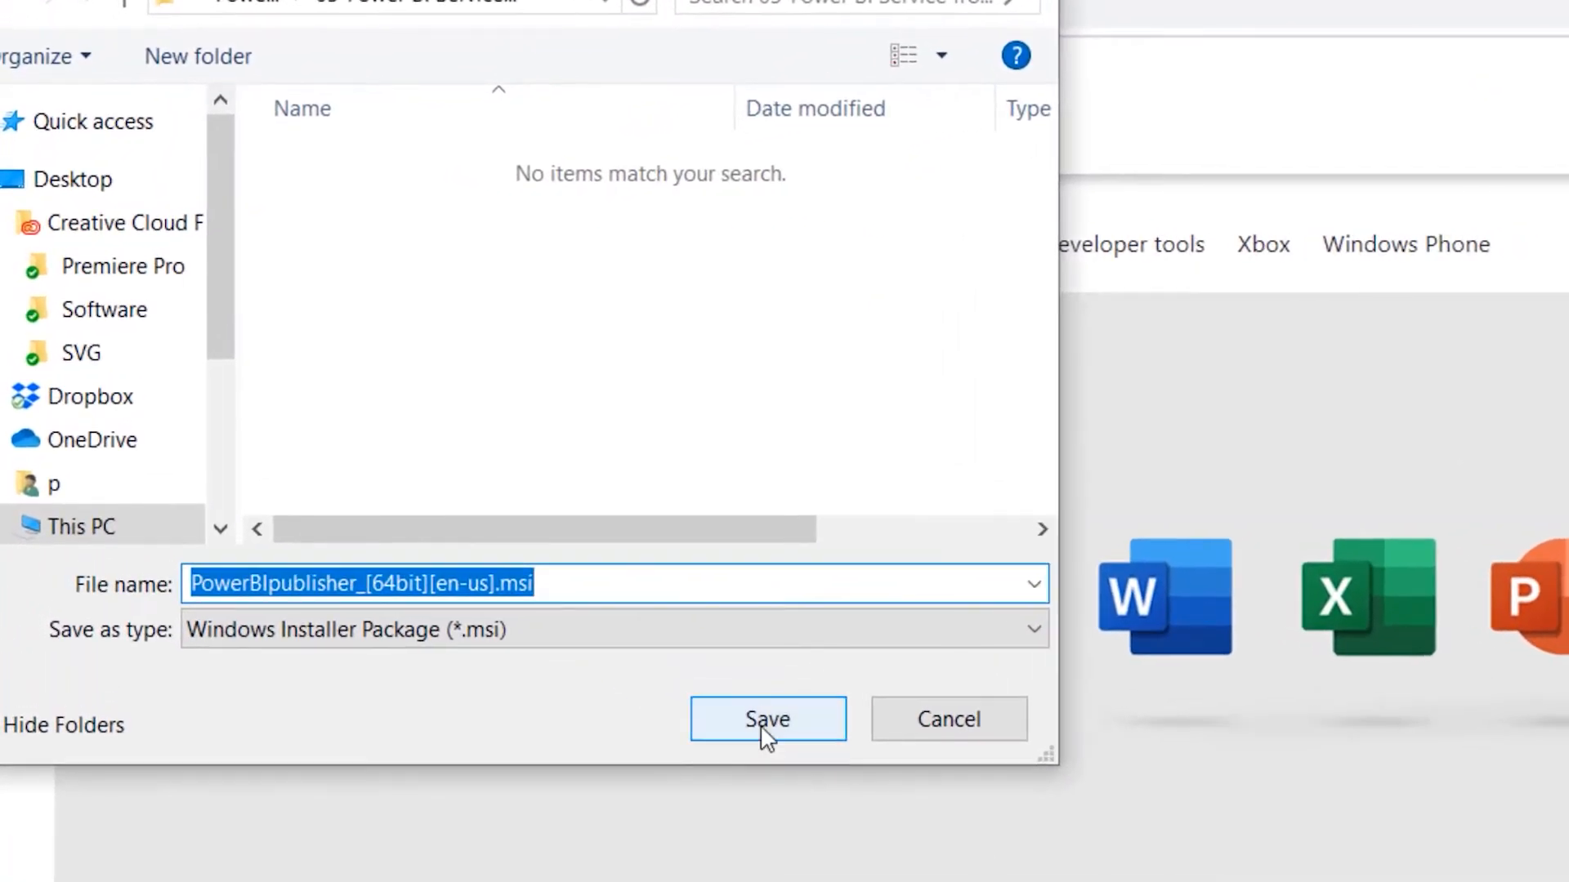
click(762, 726)
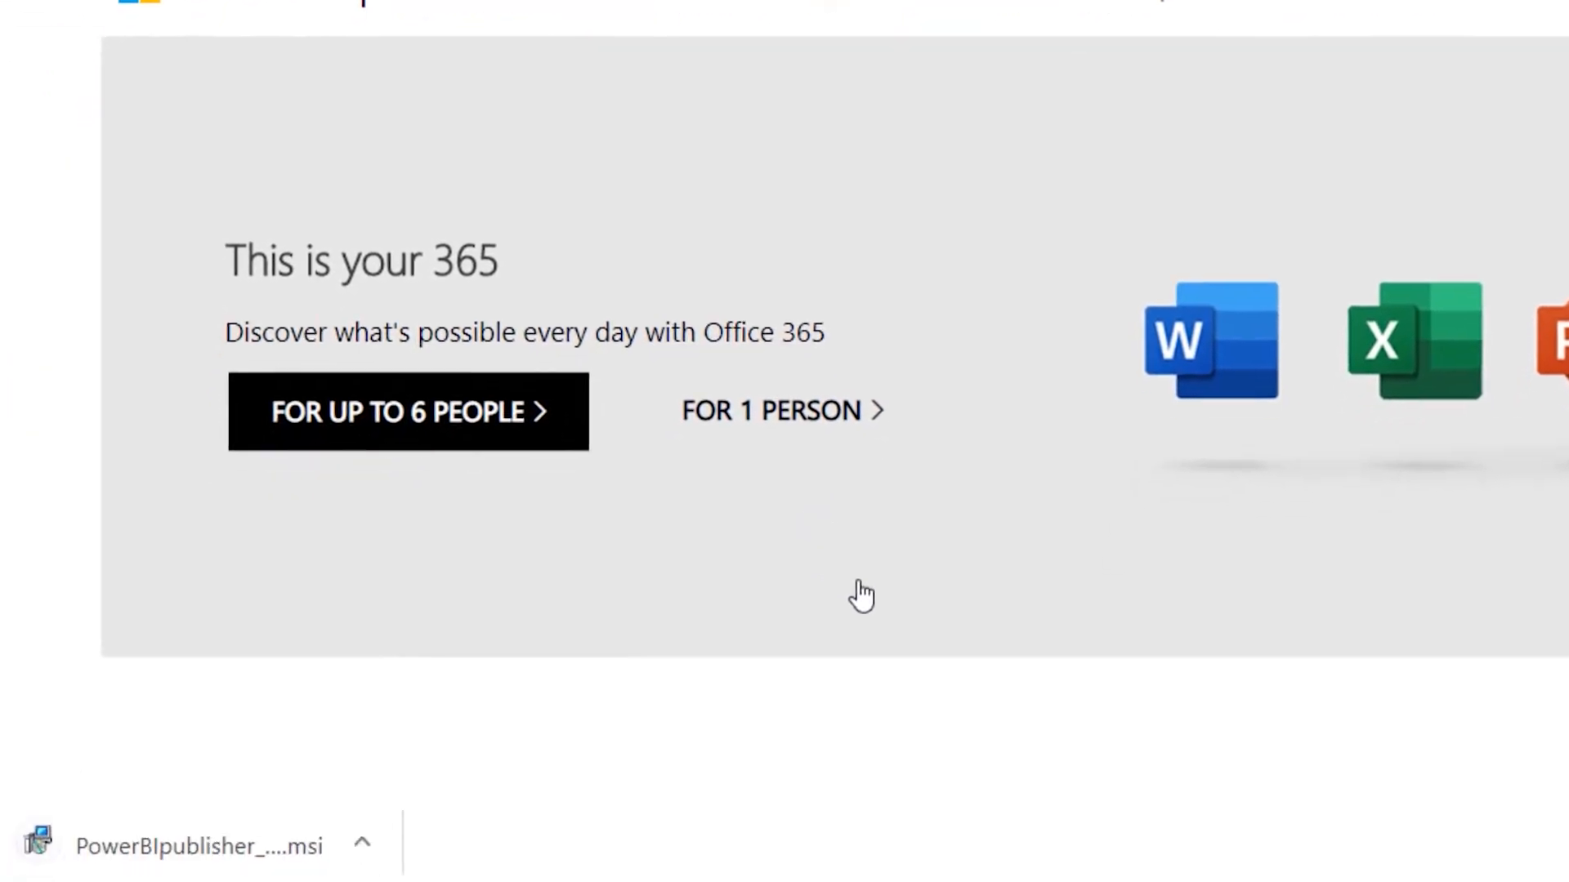
Install Power BI Publisher for Excel from the downloaded 64-bit .msi file, accepting the license terms and launching Excel on completion
click(938, 846)
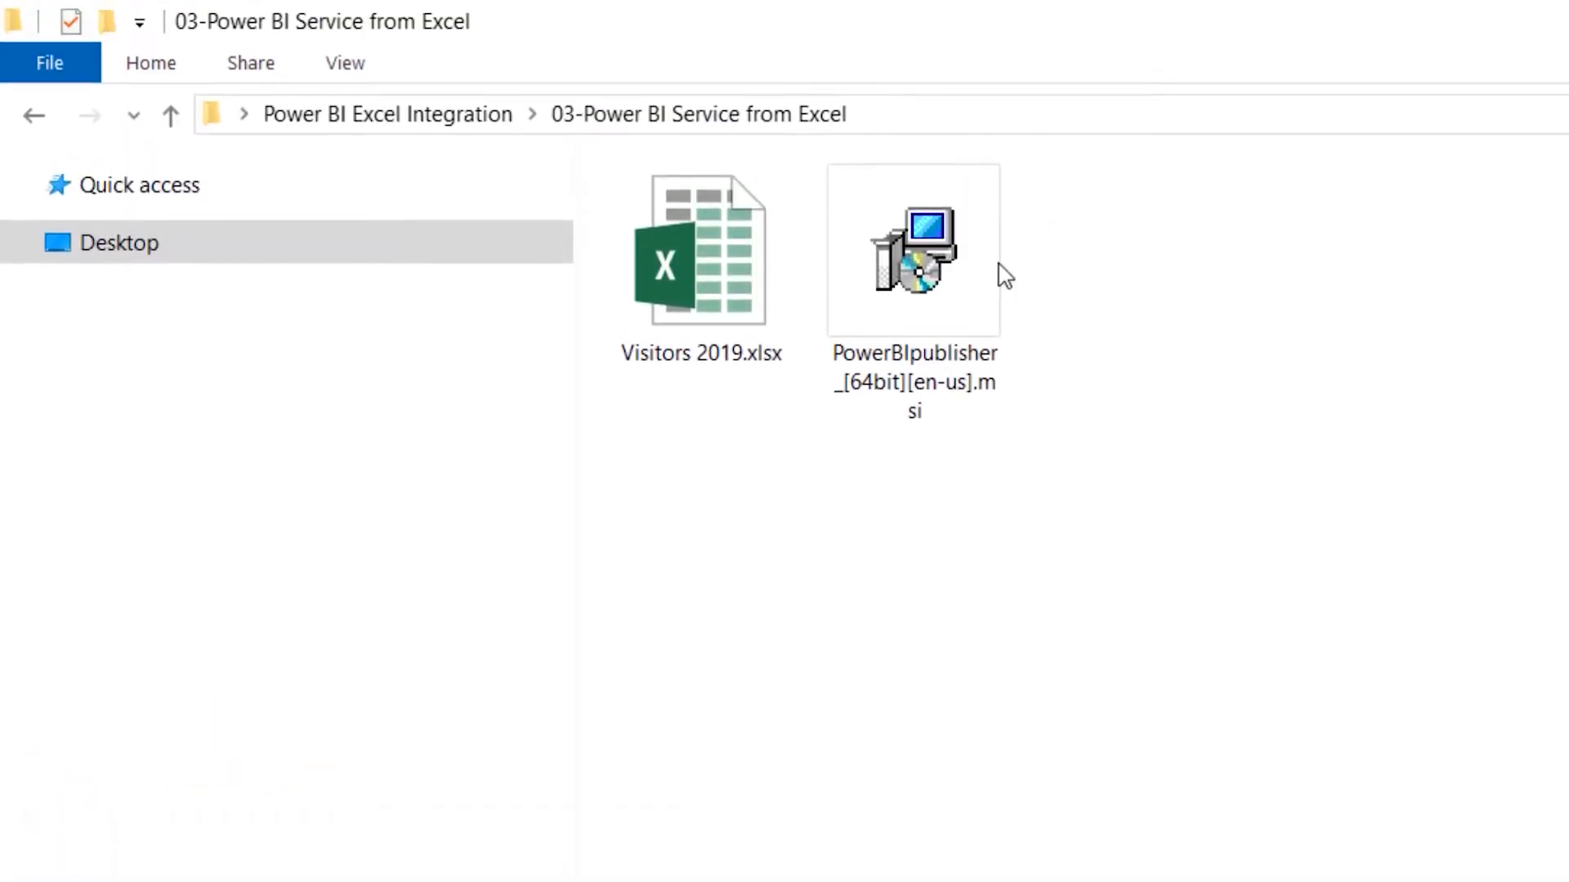
double_click(940, 252)
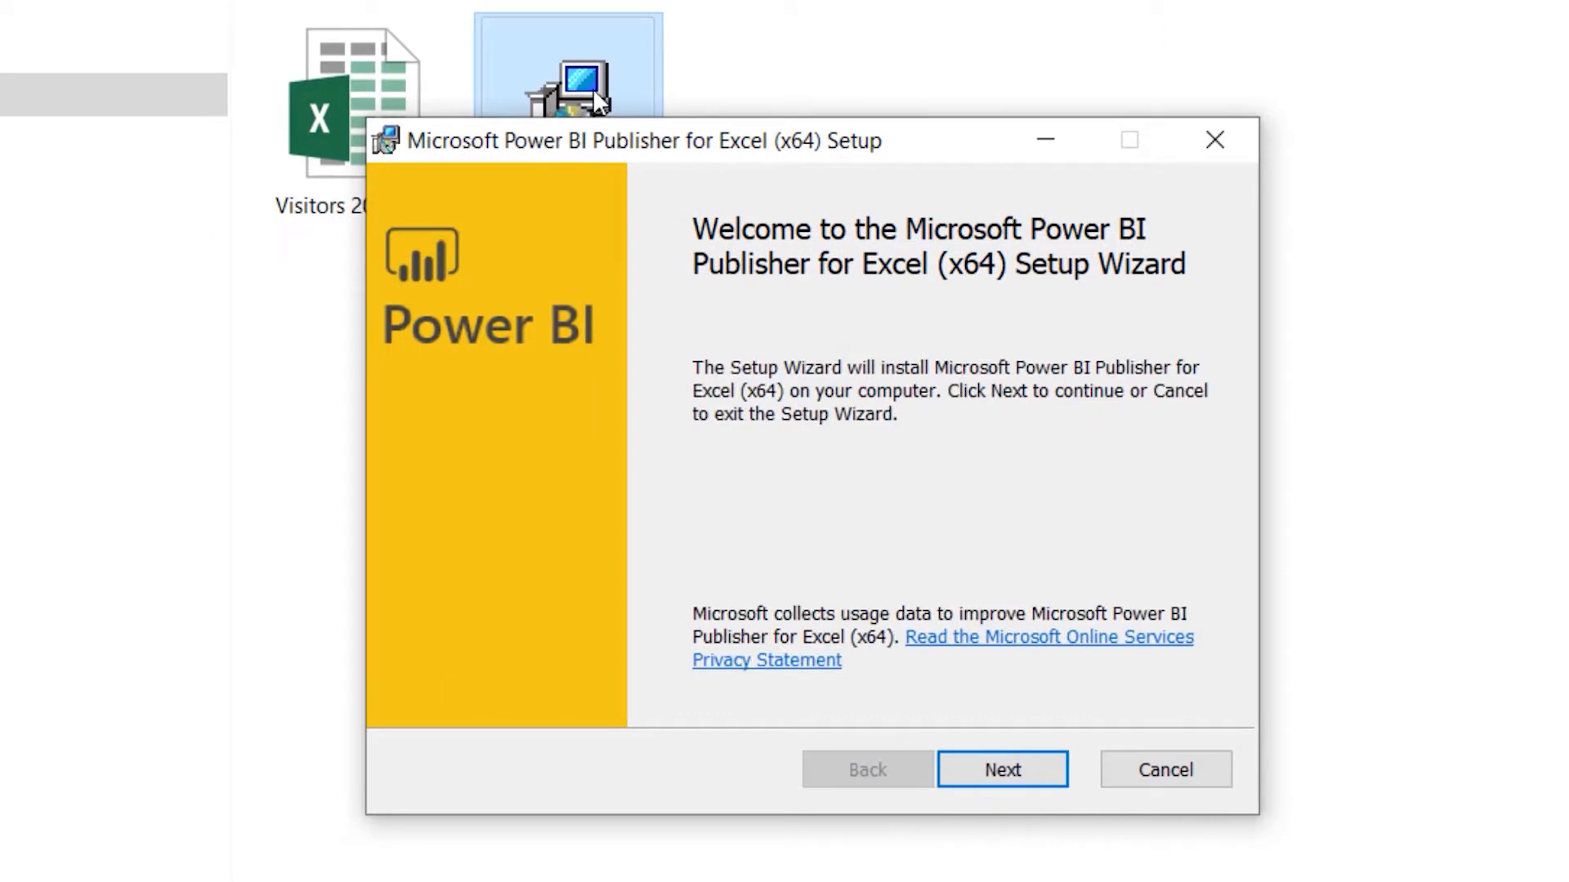
click(1013, 776)
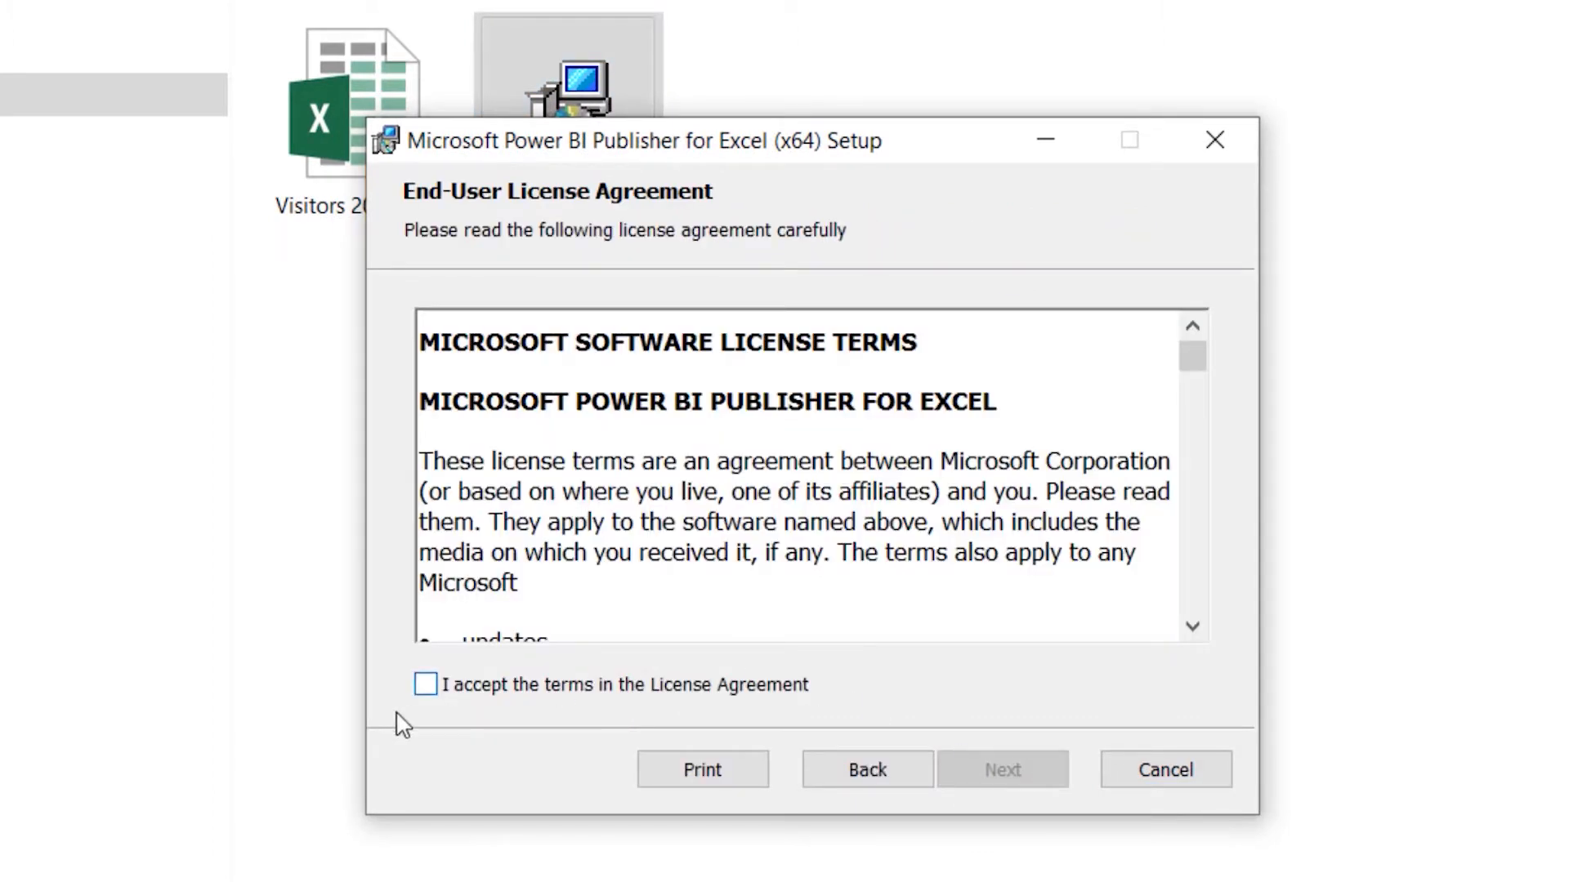
click(428, 686)
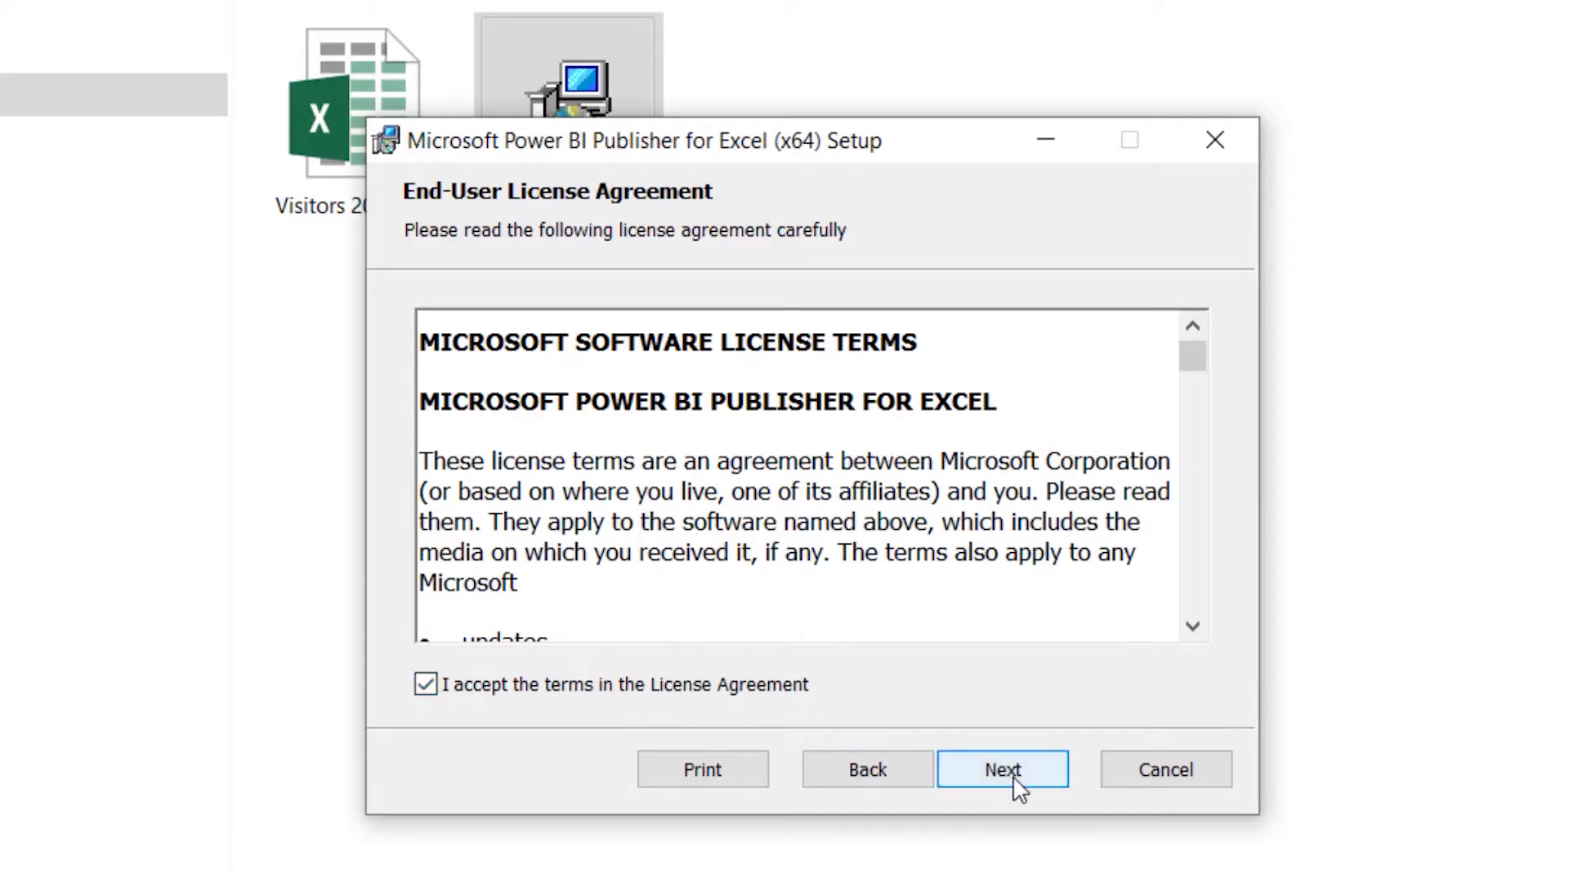
click(1018, 784)
click(1020, 780)
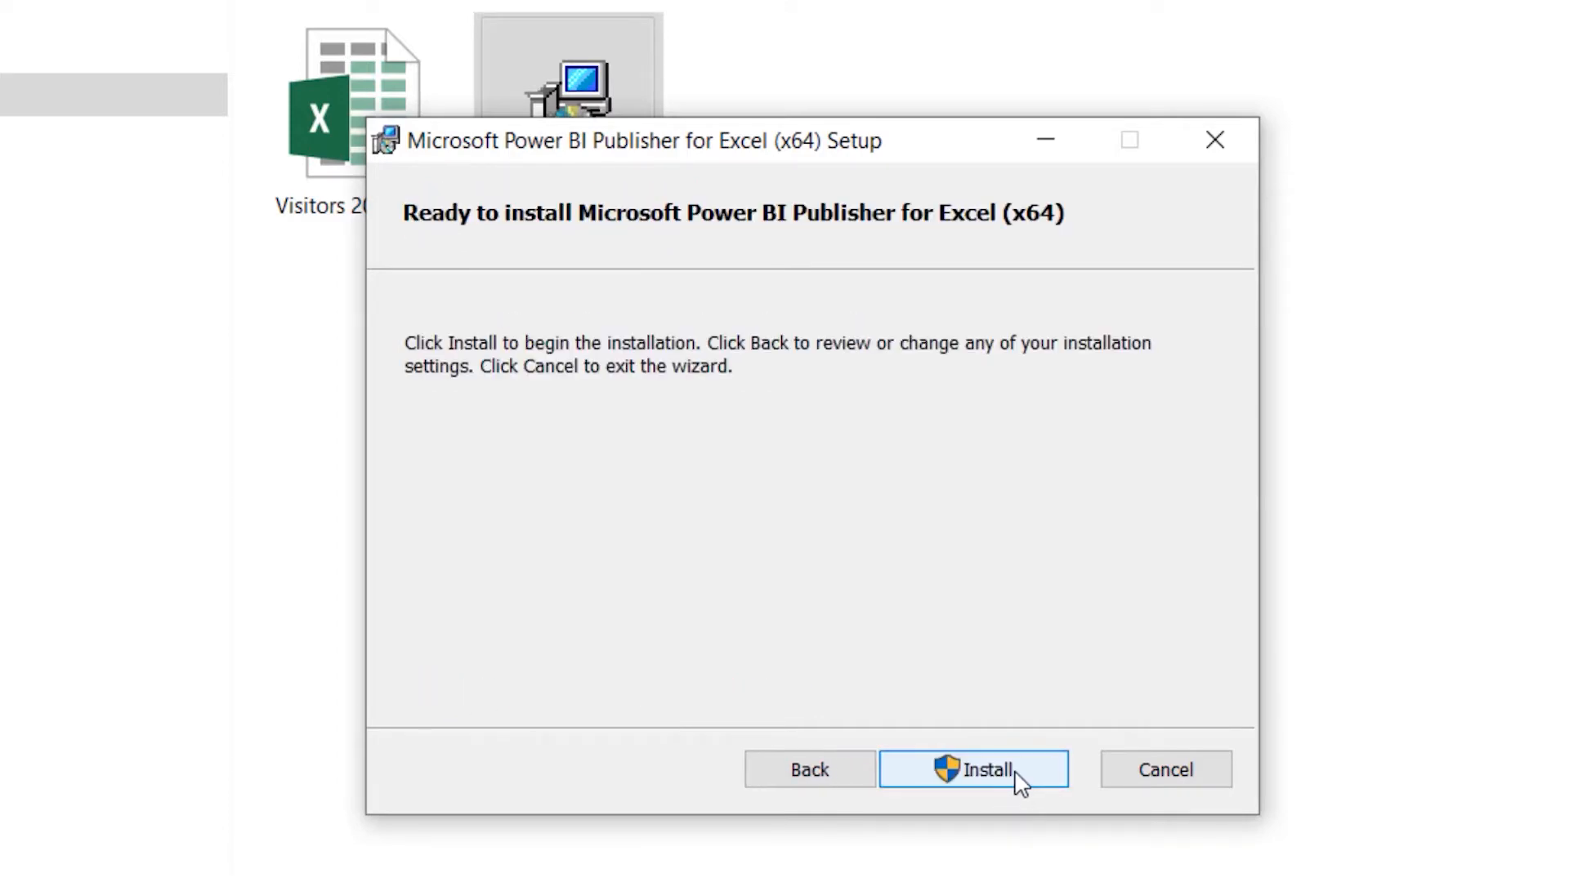
click(1013, 779)
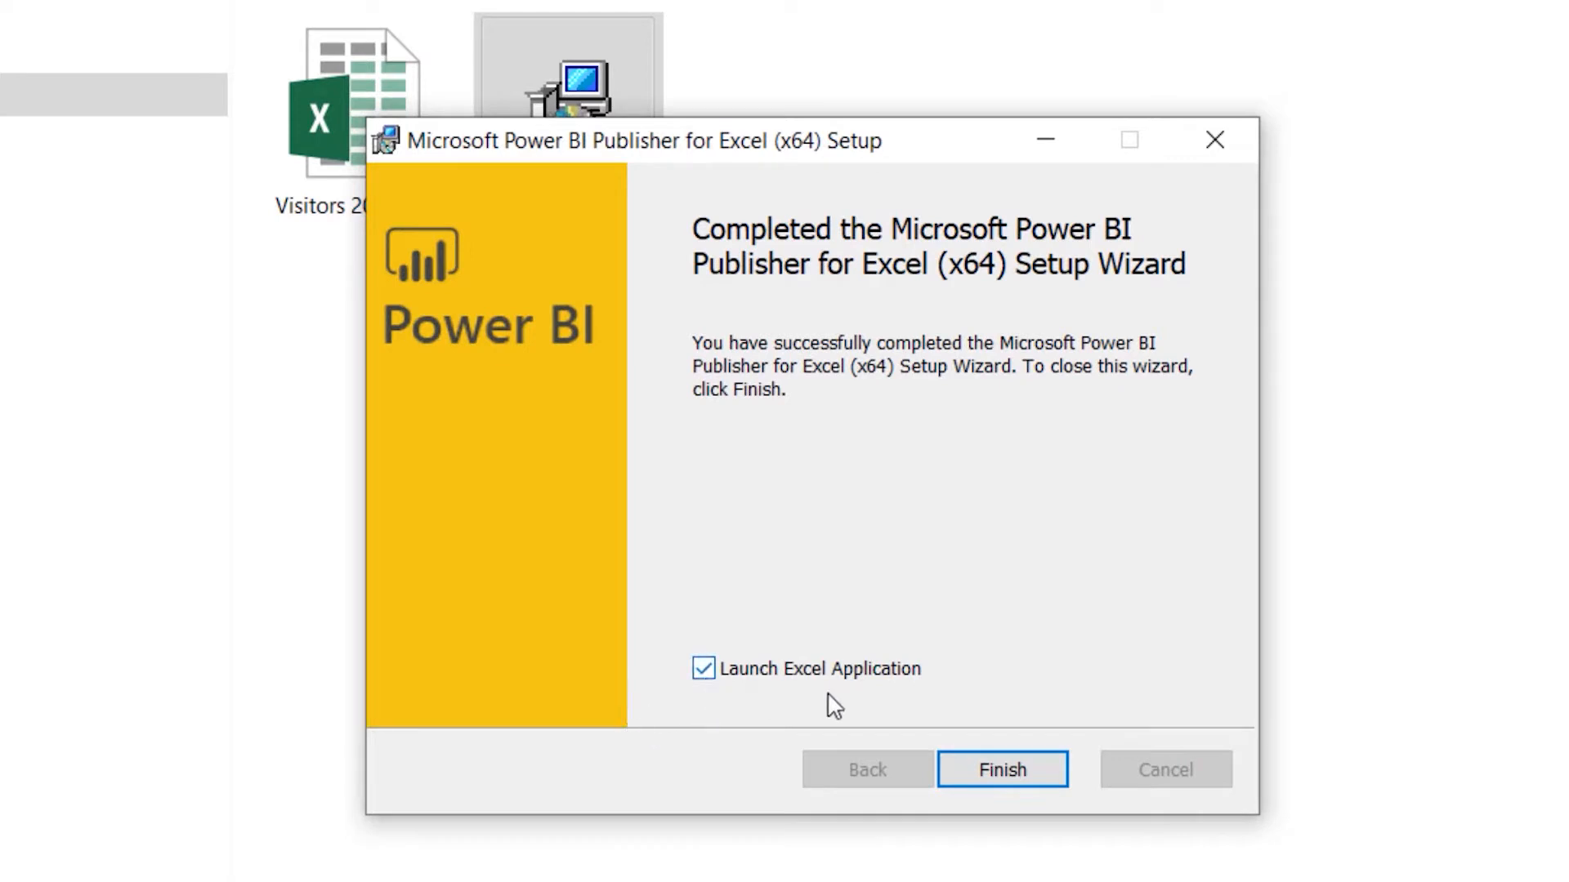
click(1024, 770)
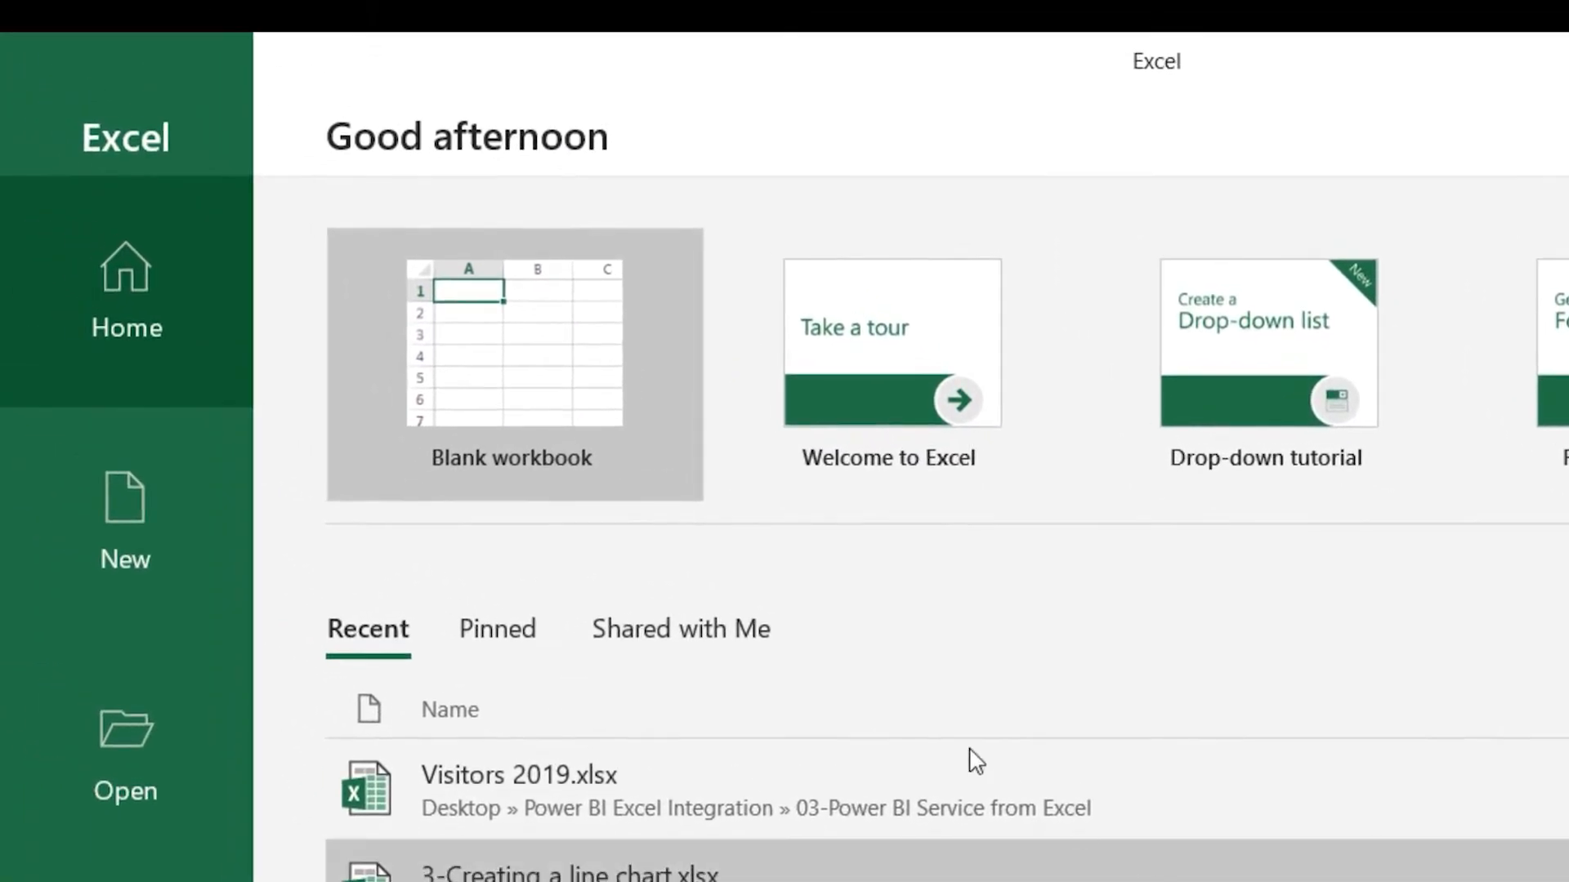
Create a blank workbook and dismiss the Power BI Publisher introduction so that it is not shown again
click(513, 343)
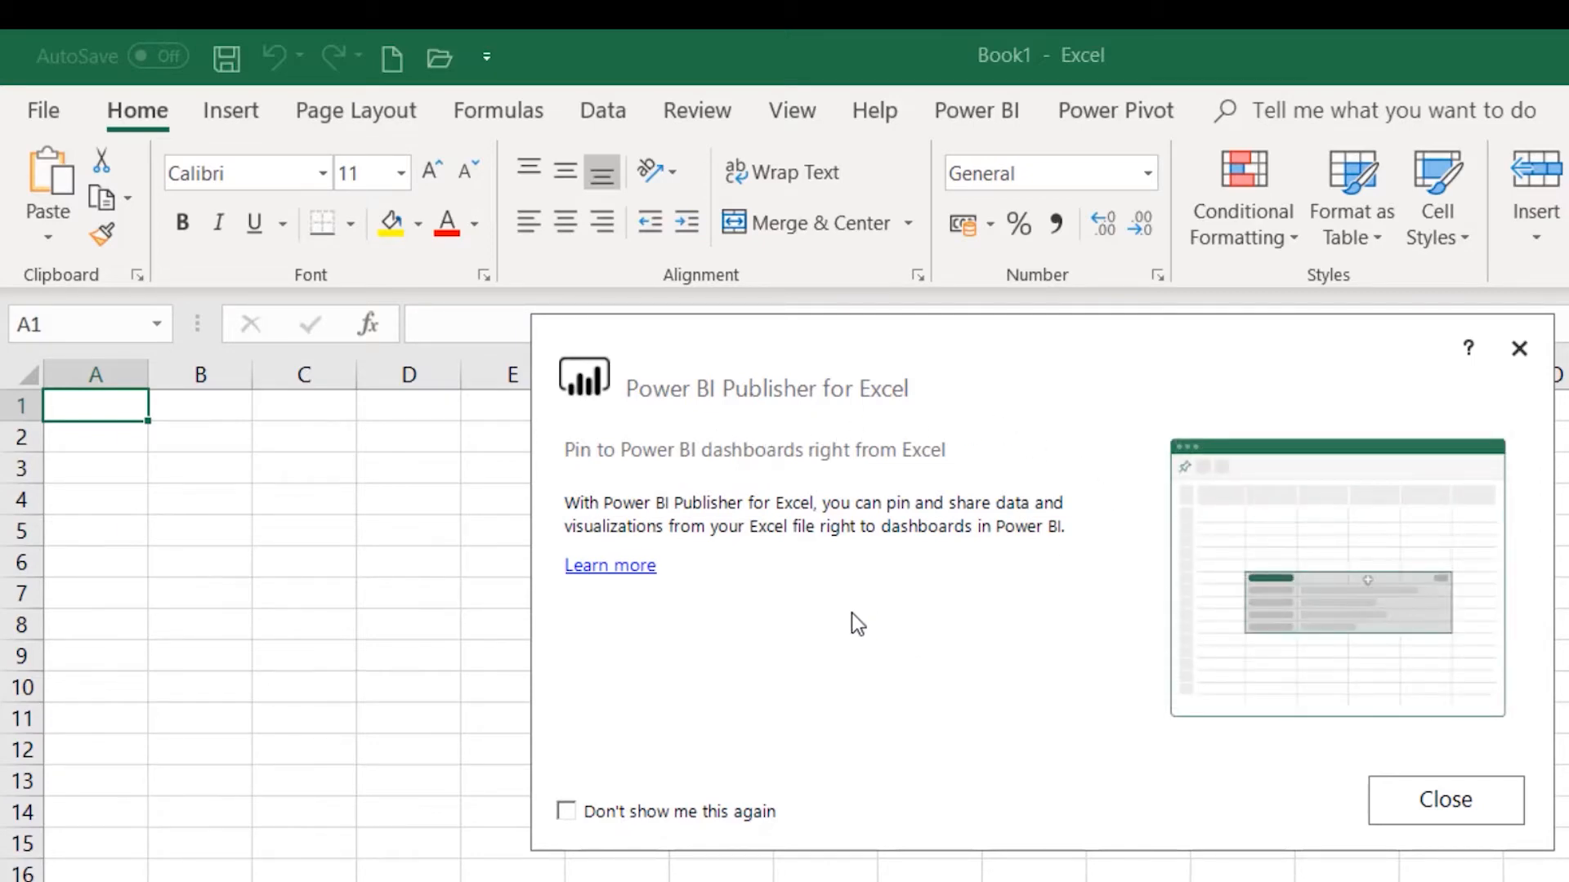
click(565, 813)
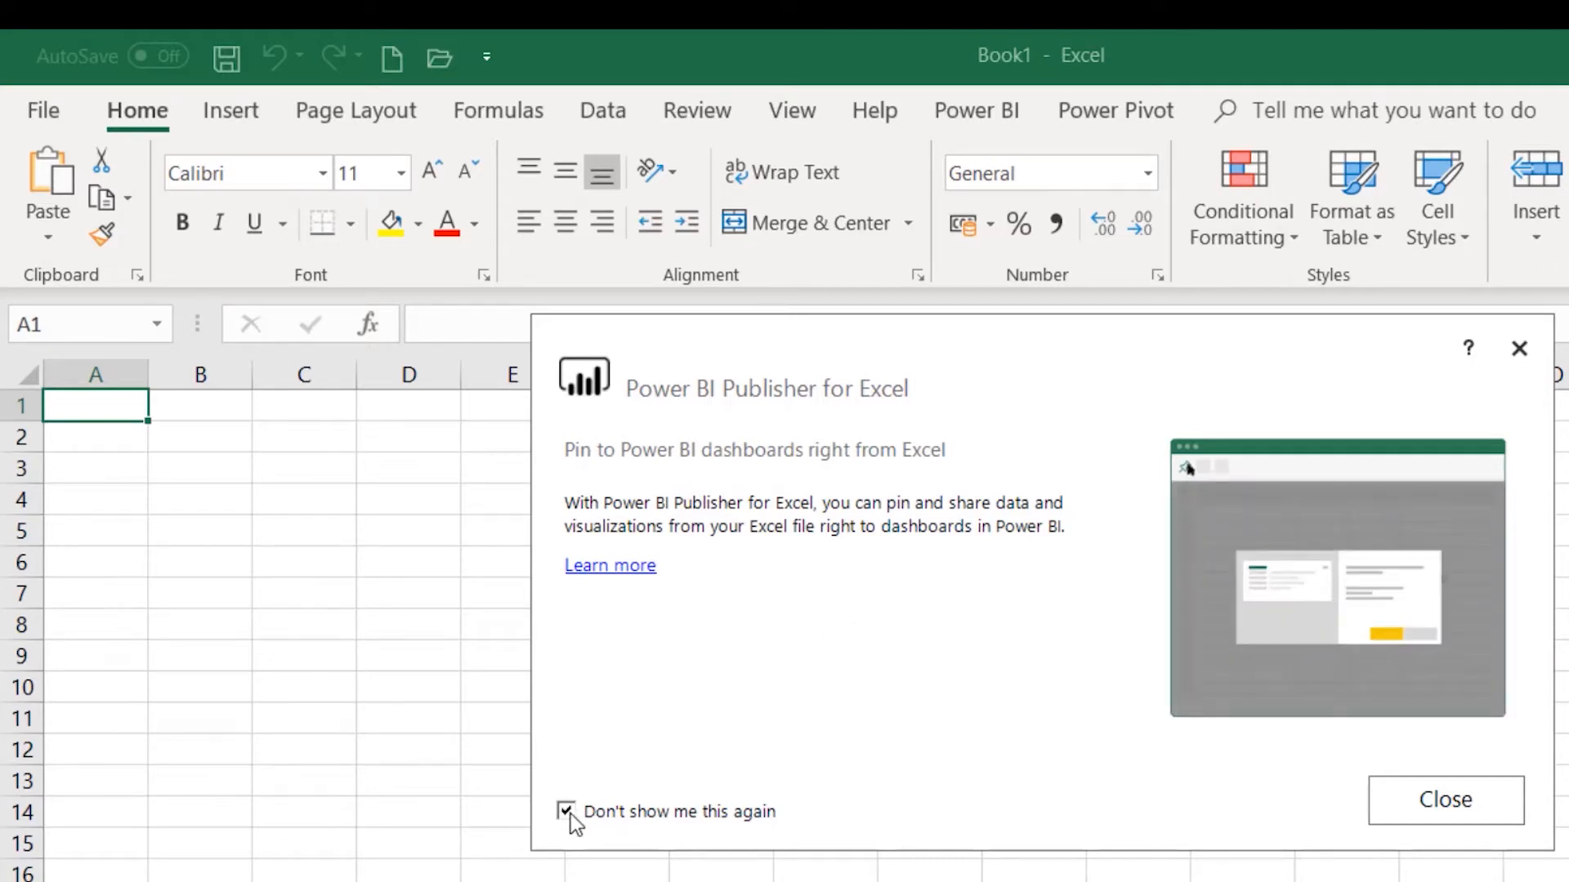
click(1463, 804)
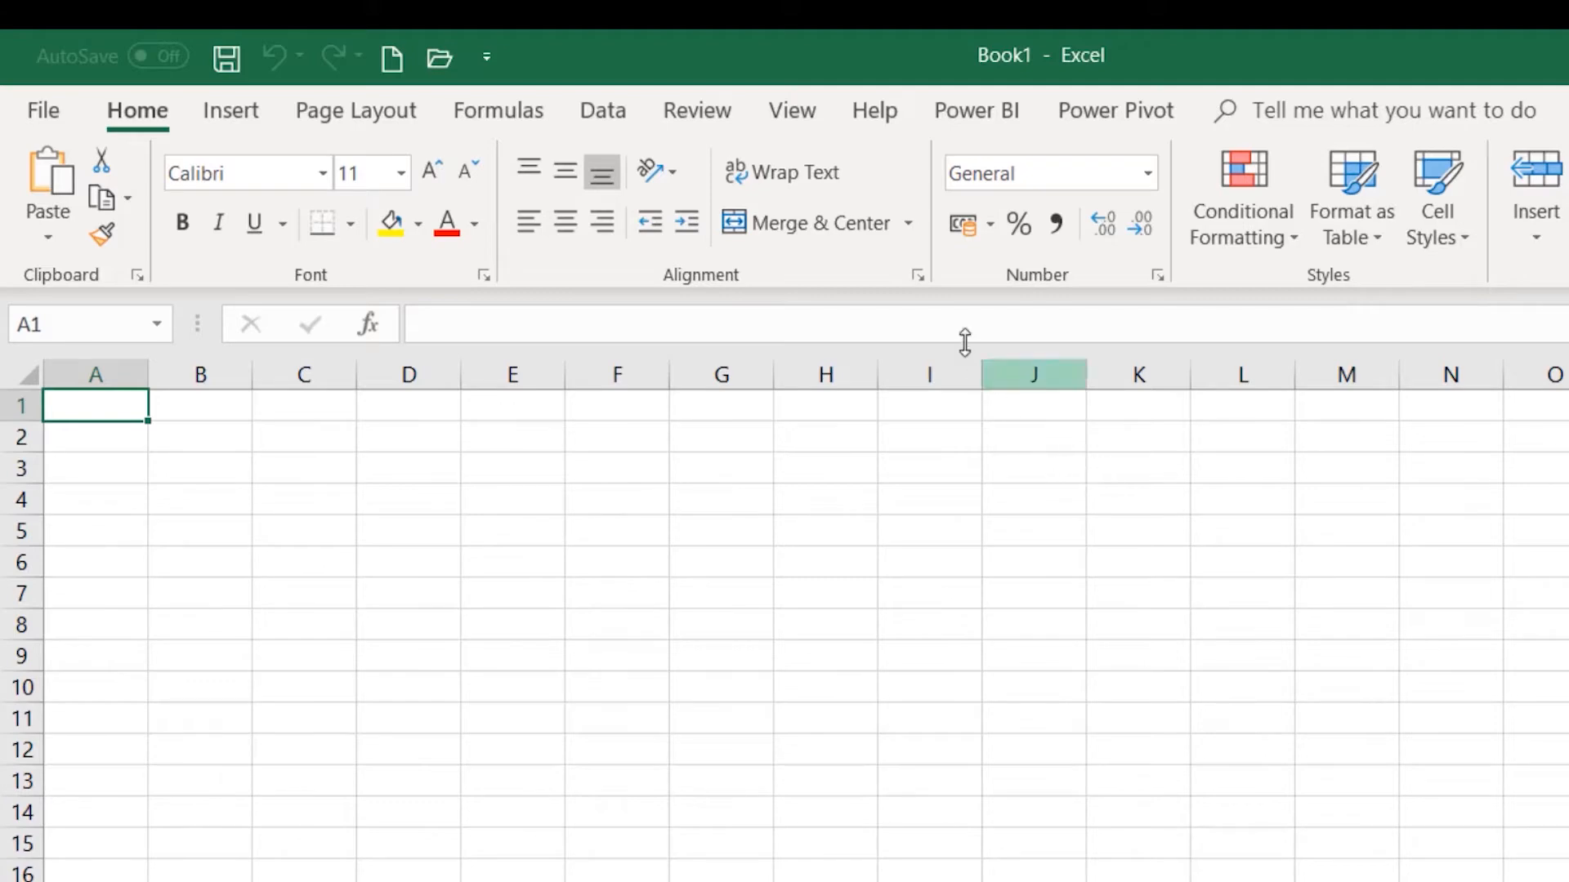
Show the Power BI commands and check which account is signed in to Excel
click(978, 111)
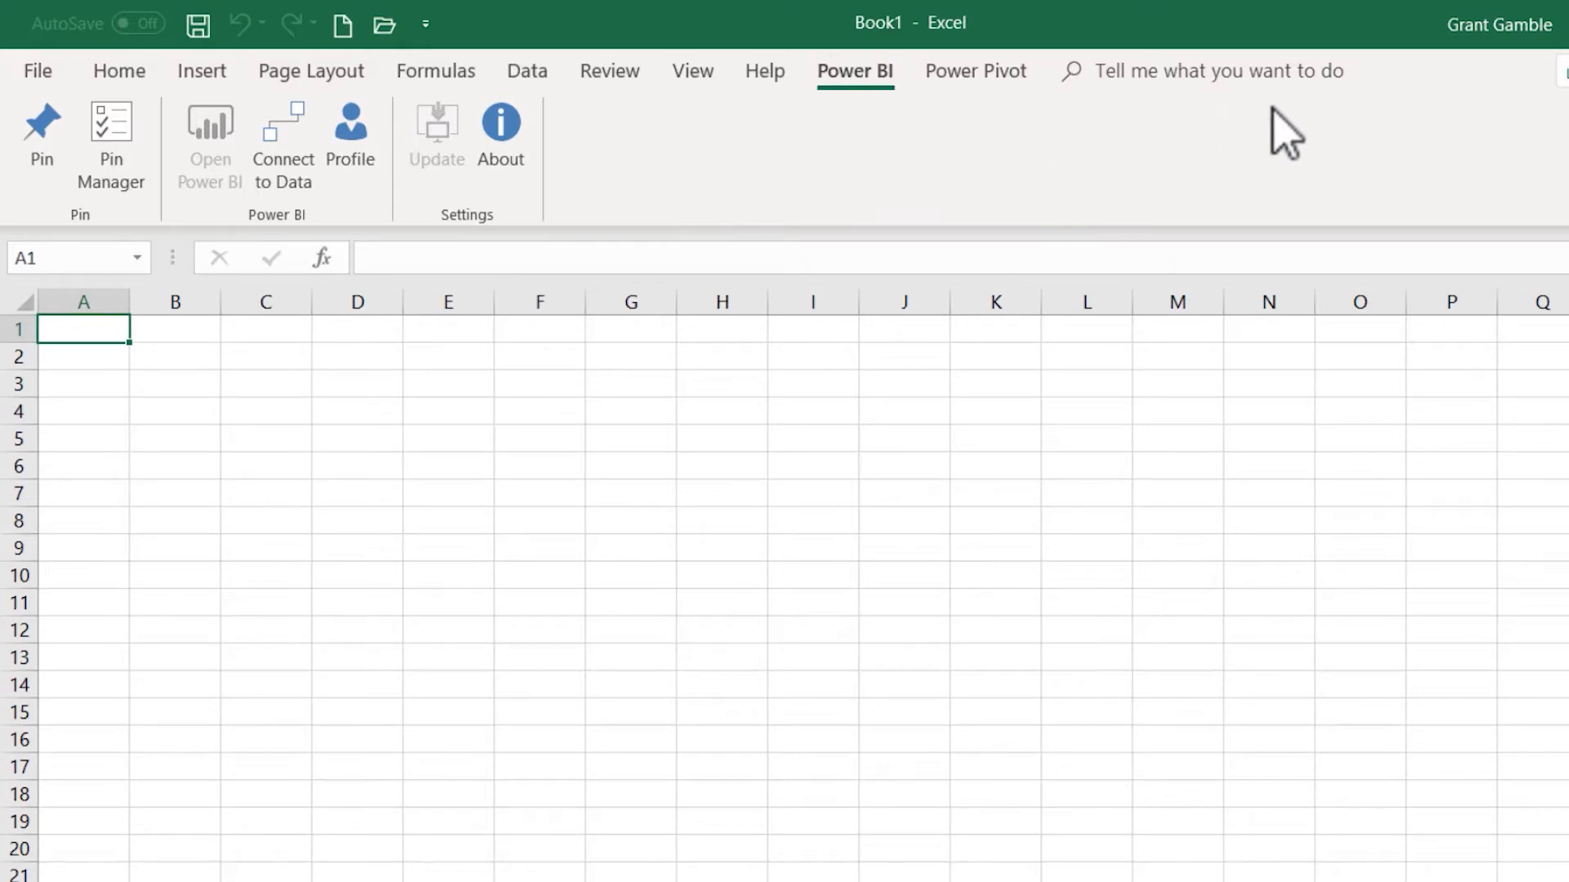
click(1500, 26)
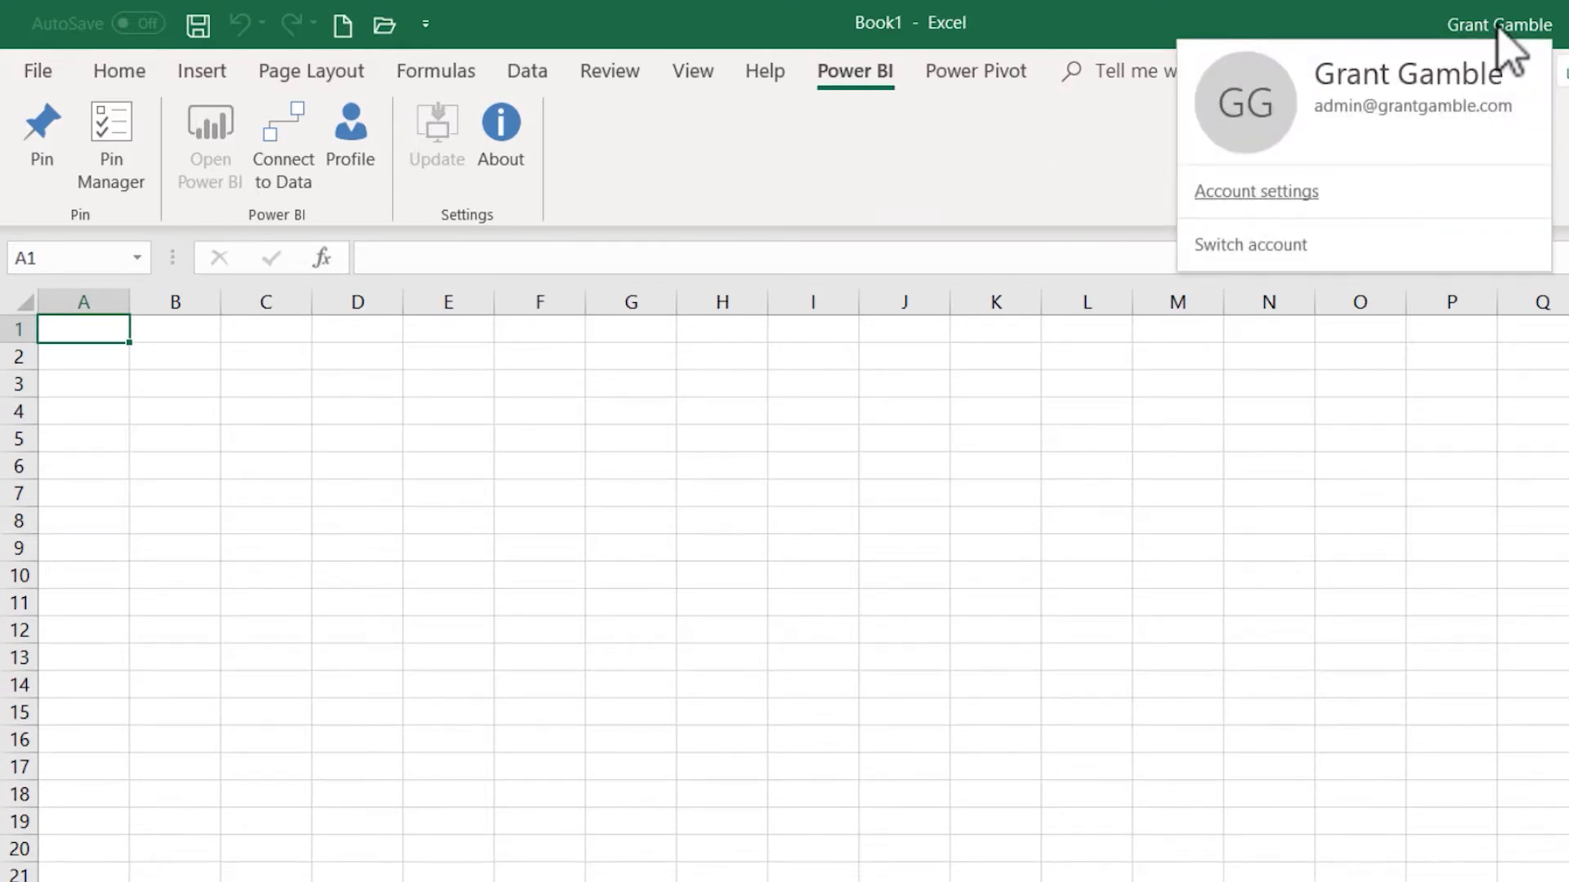
click(1491, 30)
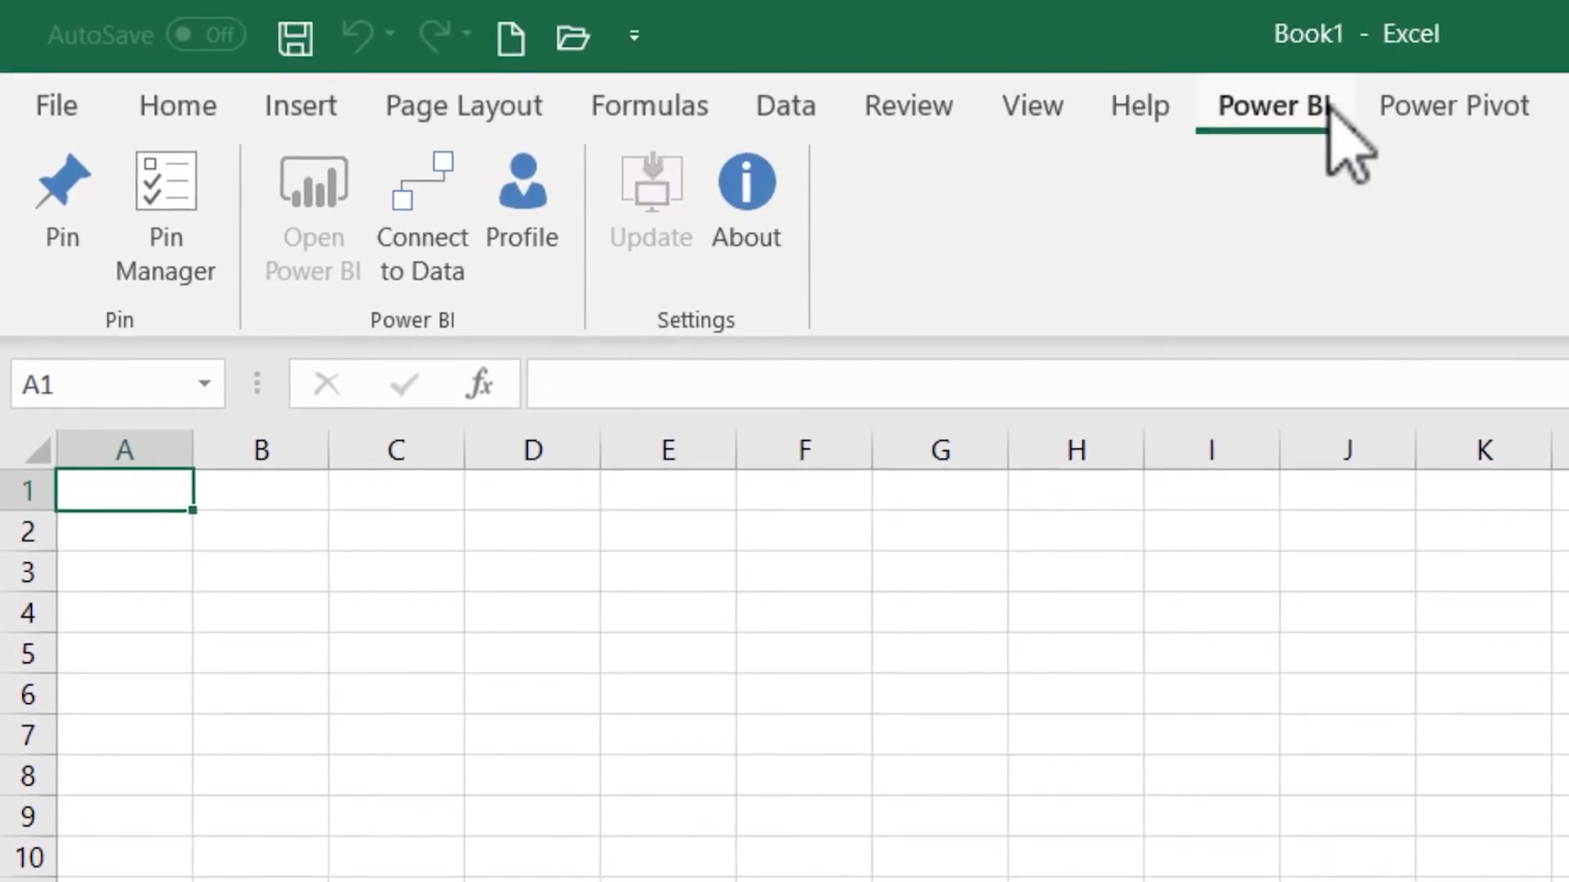
Sign in to Power BI through the Power BI profile in Excel
click(525, 218)
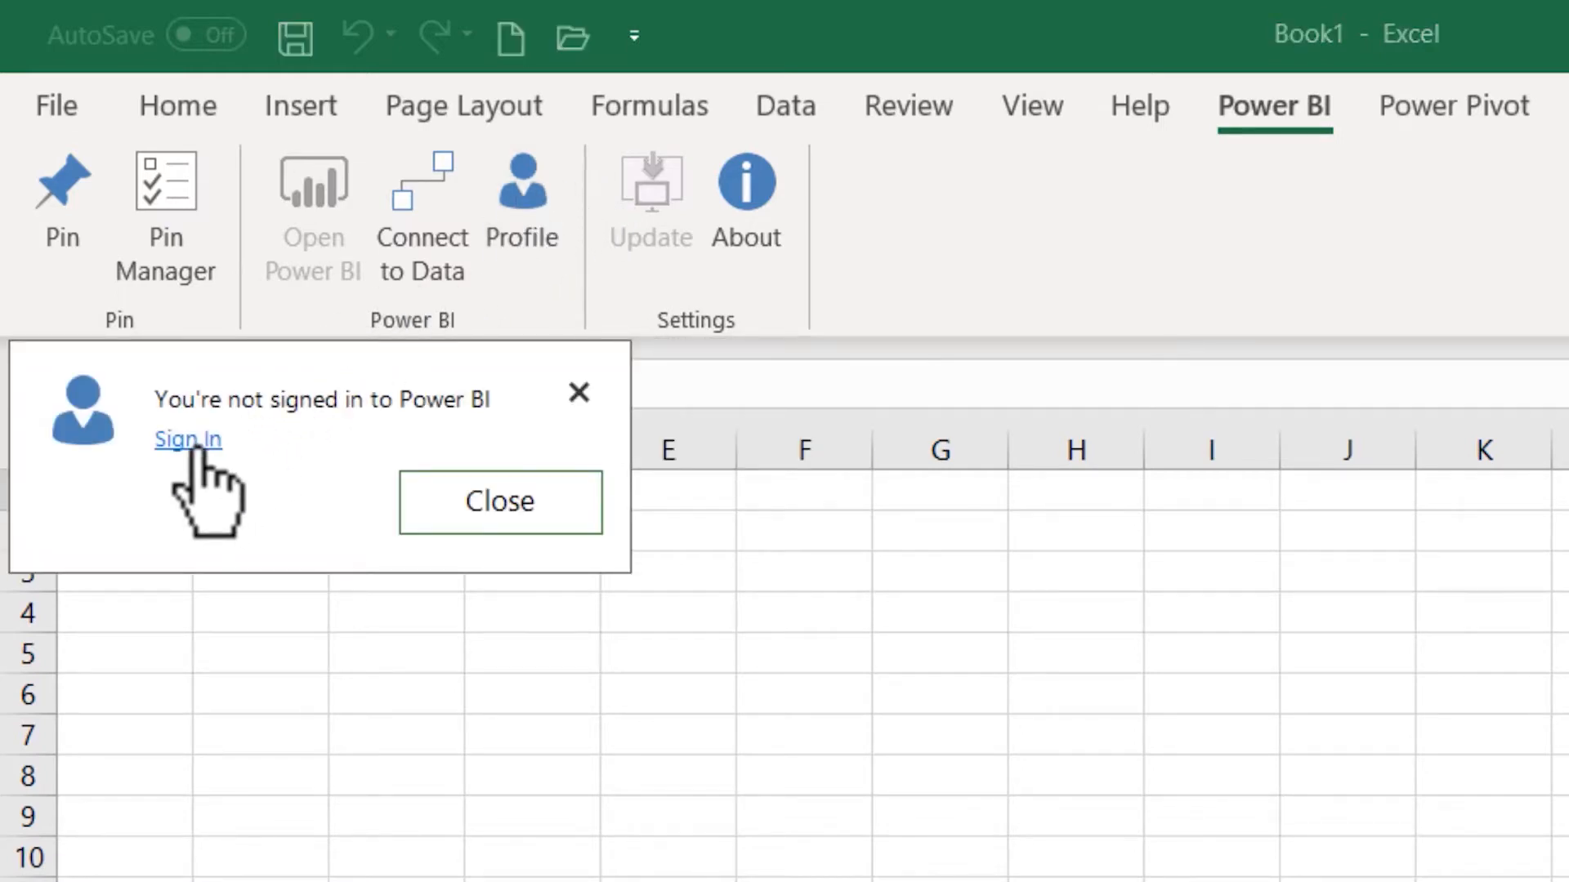
click(189, 439)
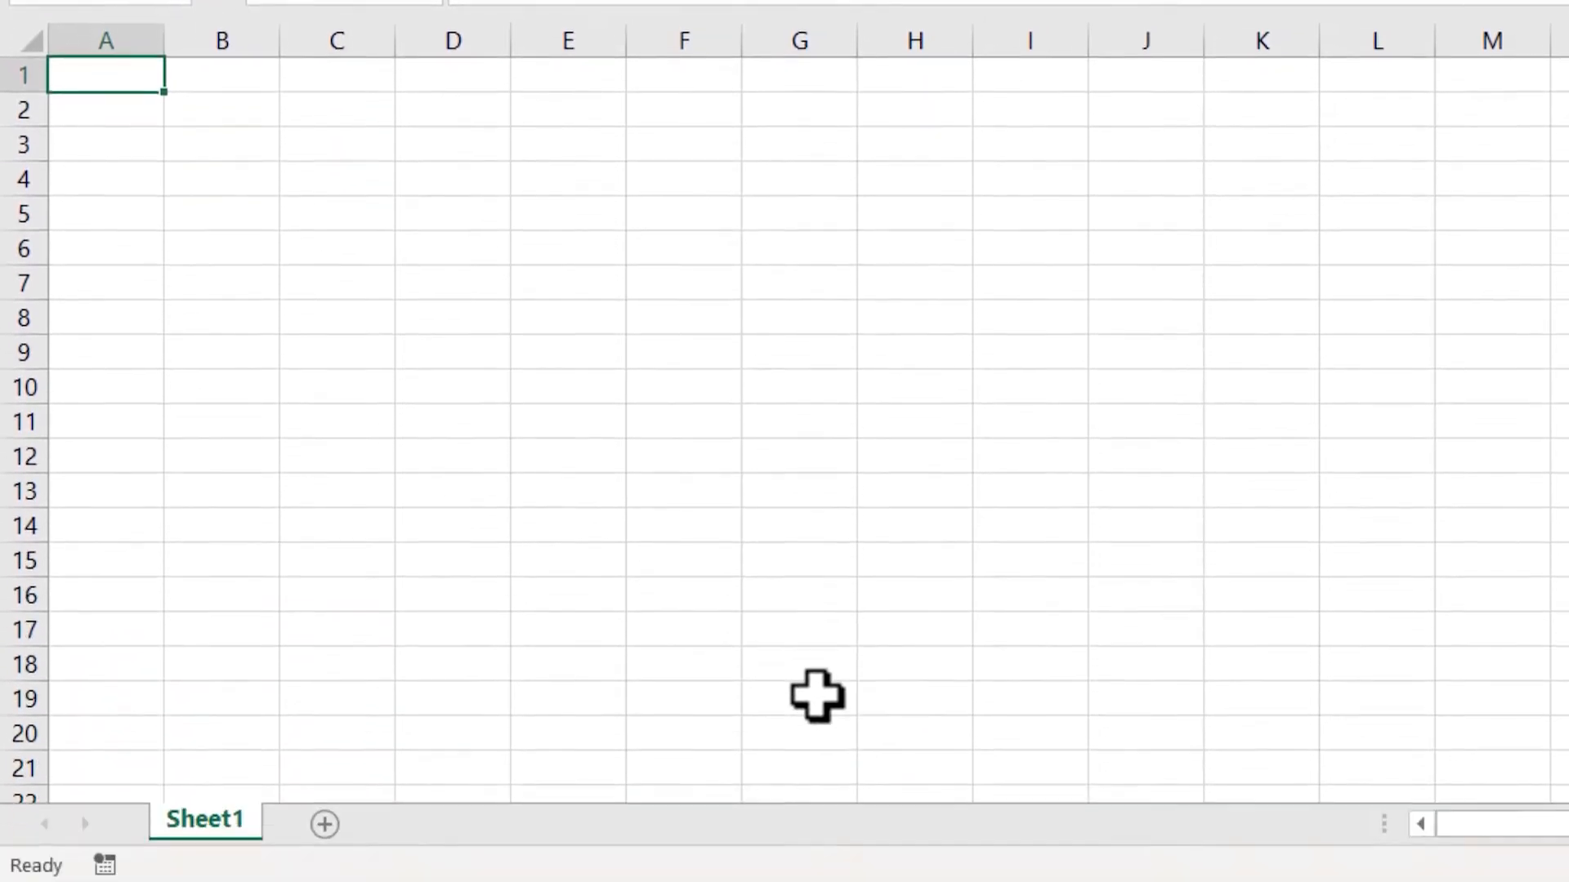
Open the workbook Visitors 2019.xlsx from the 03-Power BI Service from Excel folder
click(917, 850)
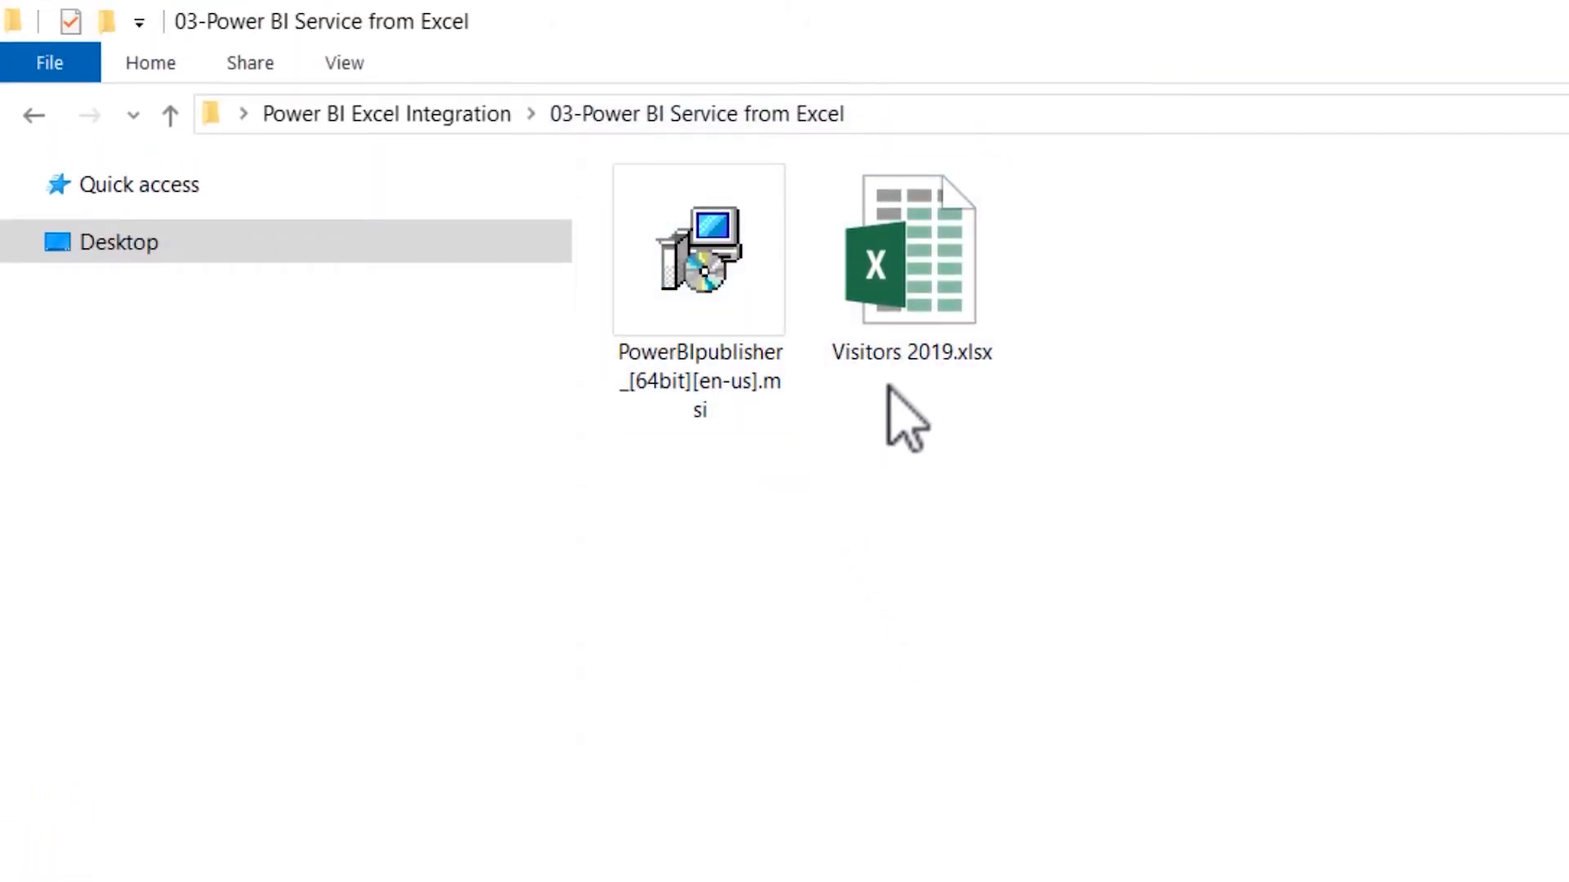
double_click(906, 307)
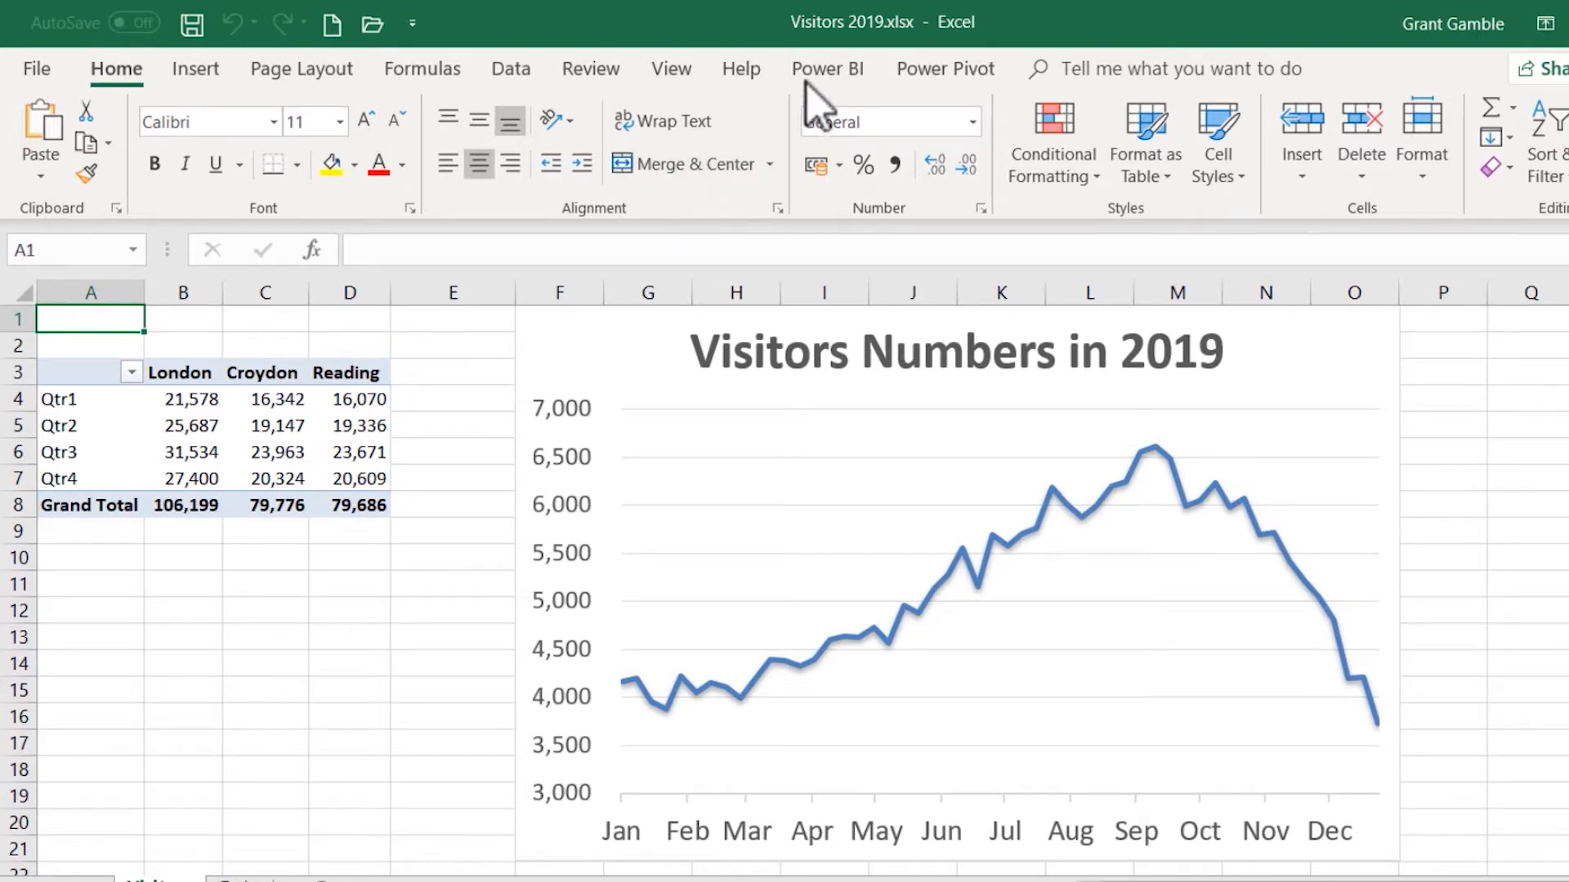
Pin the pivot table range A3:D8 to a new dashboard named Visitors in My Workspace
click(828, 73)
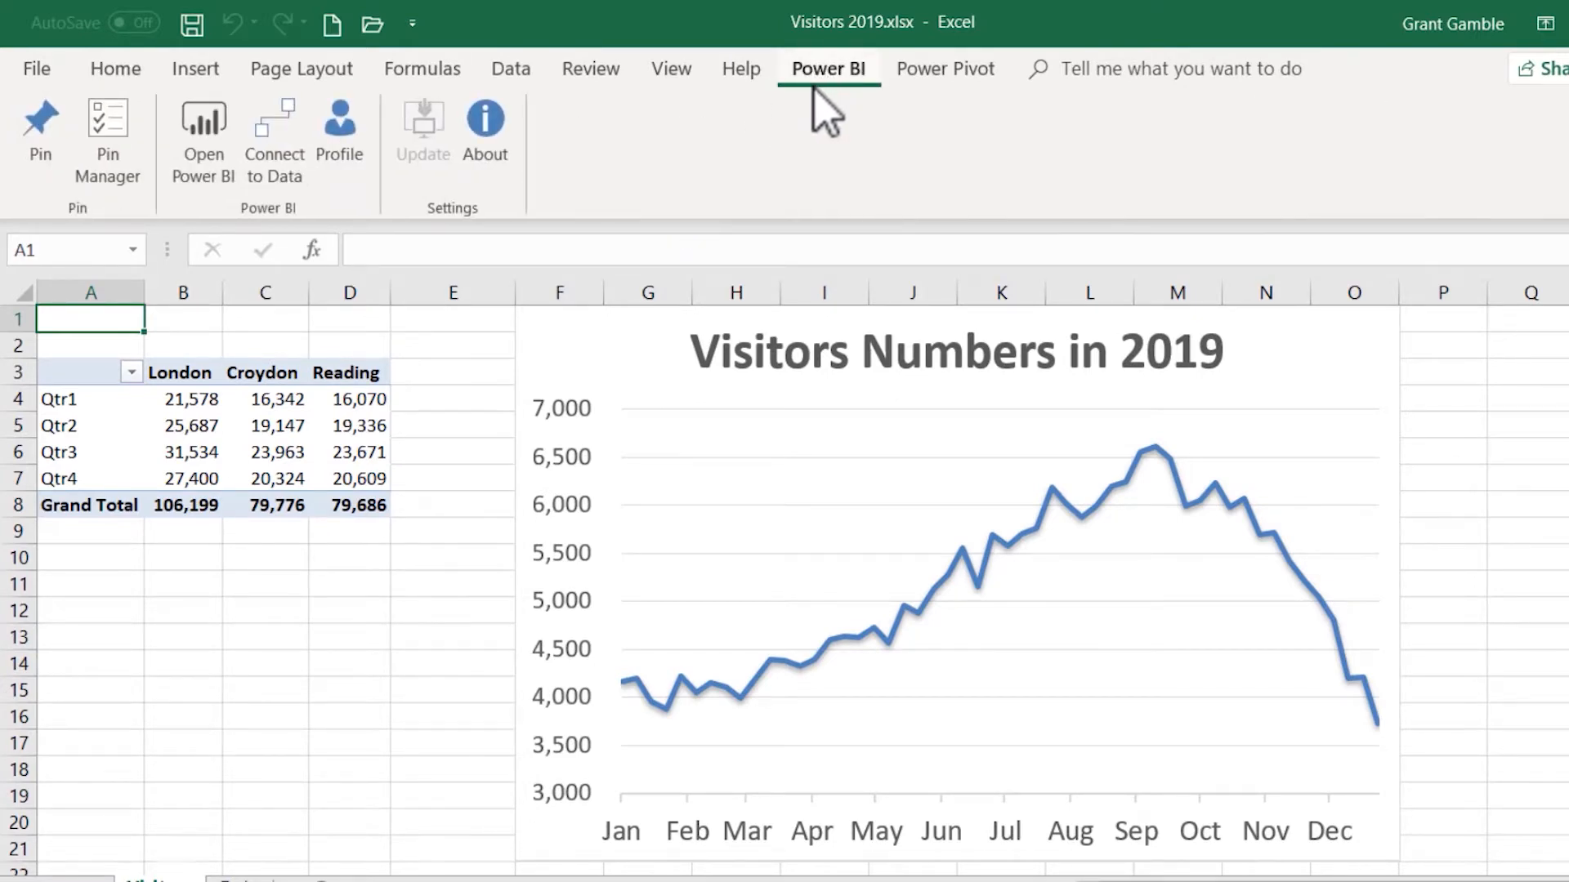
click(374, 505)
drag(374, 504, 35, 375)
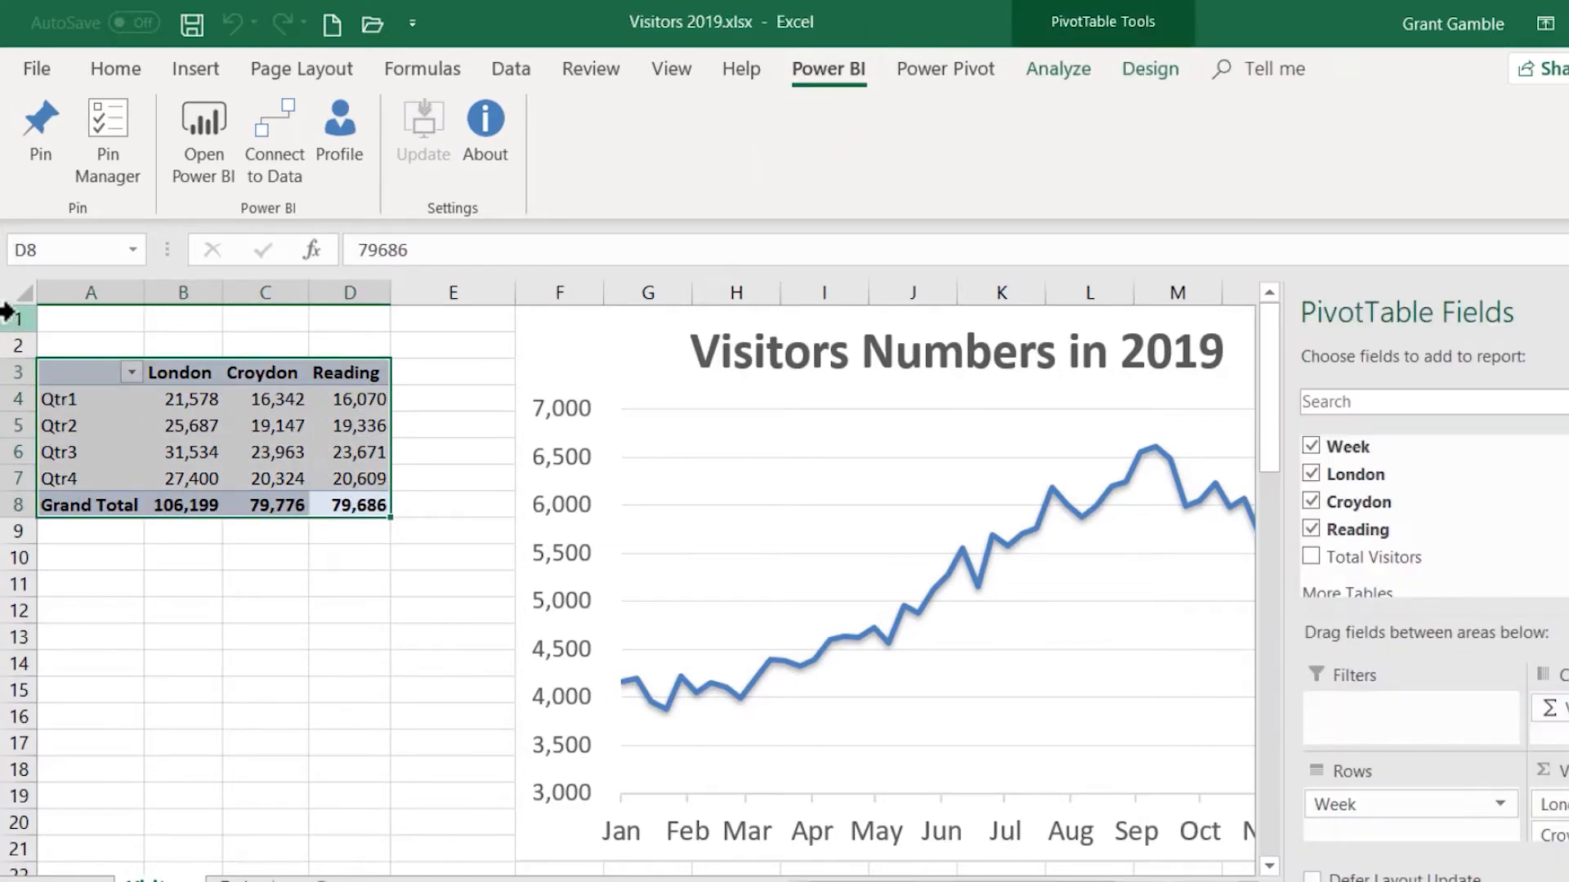
click(39, 119)
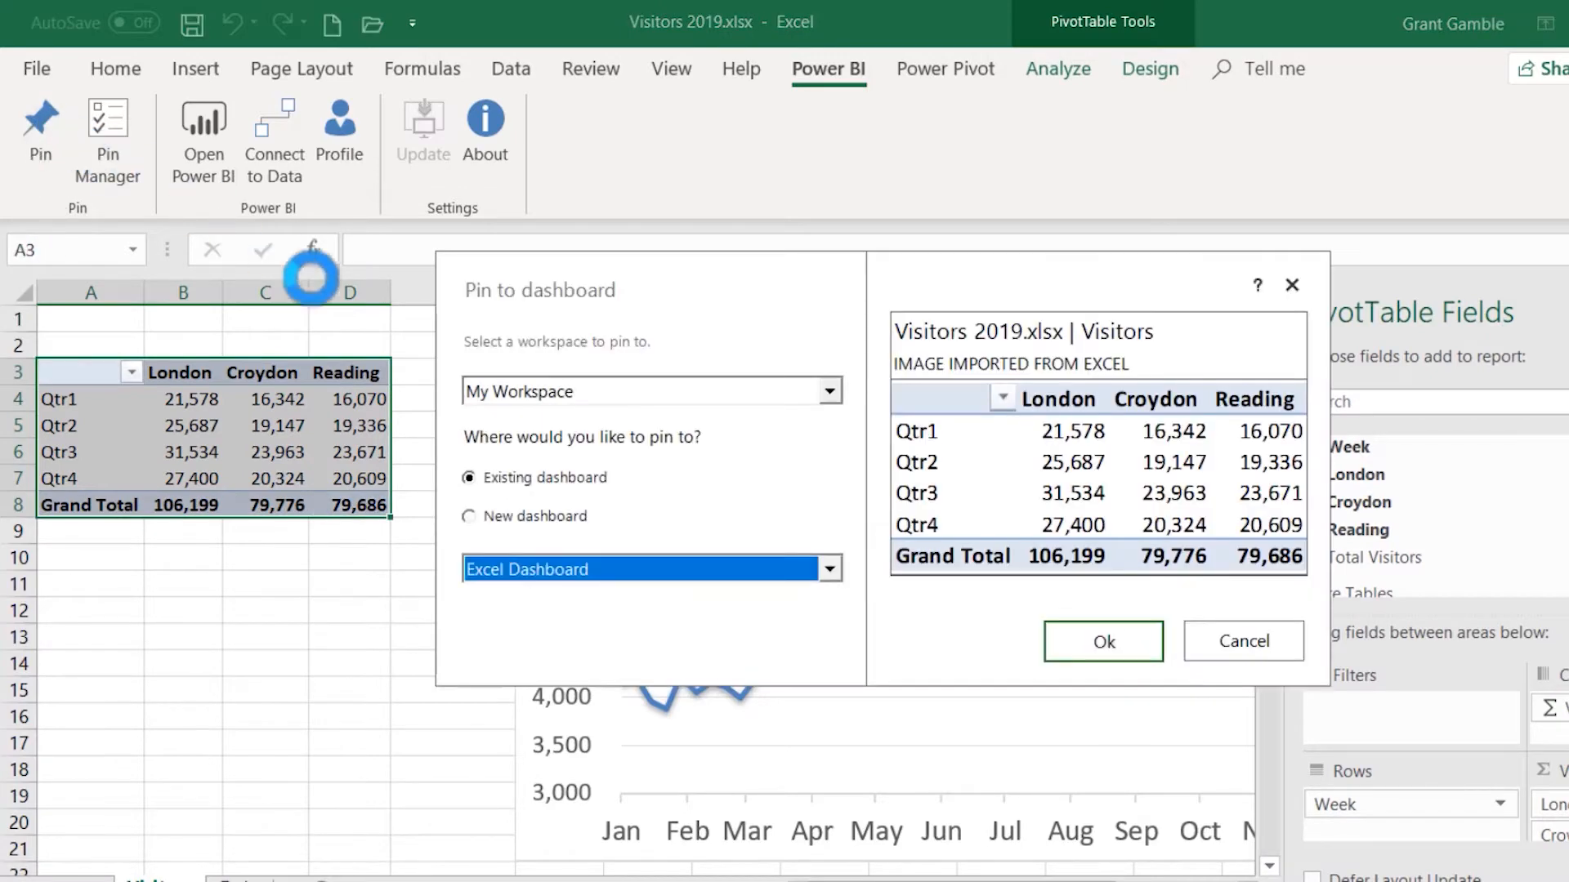
click(467, 517)
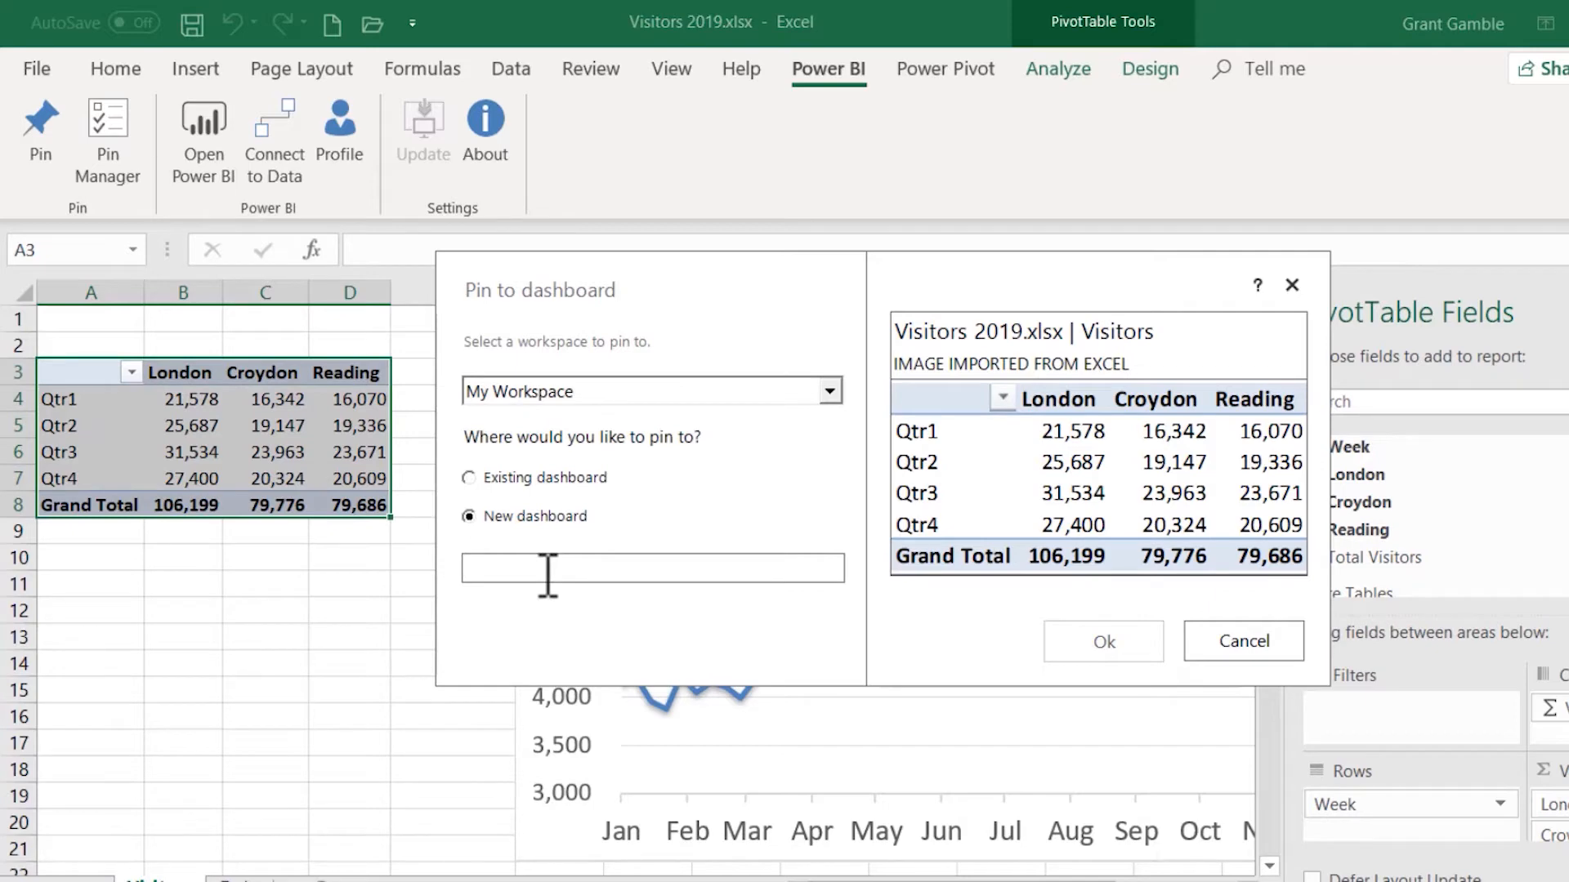
text(Visitors)
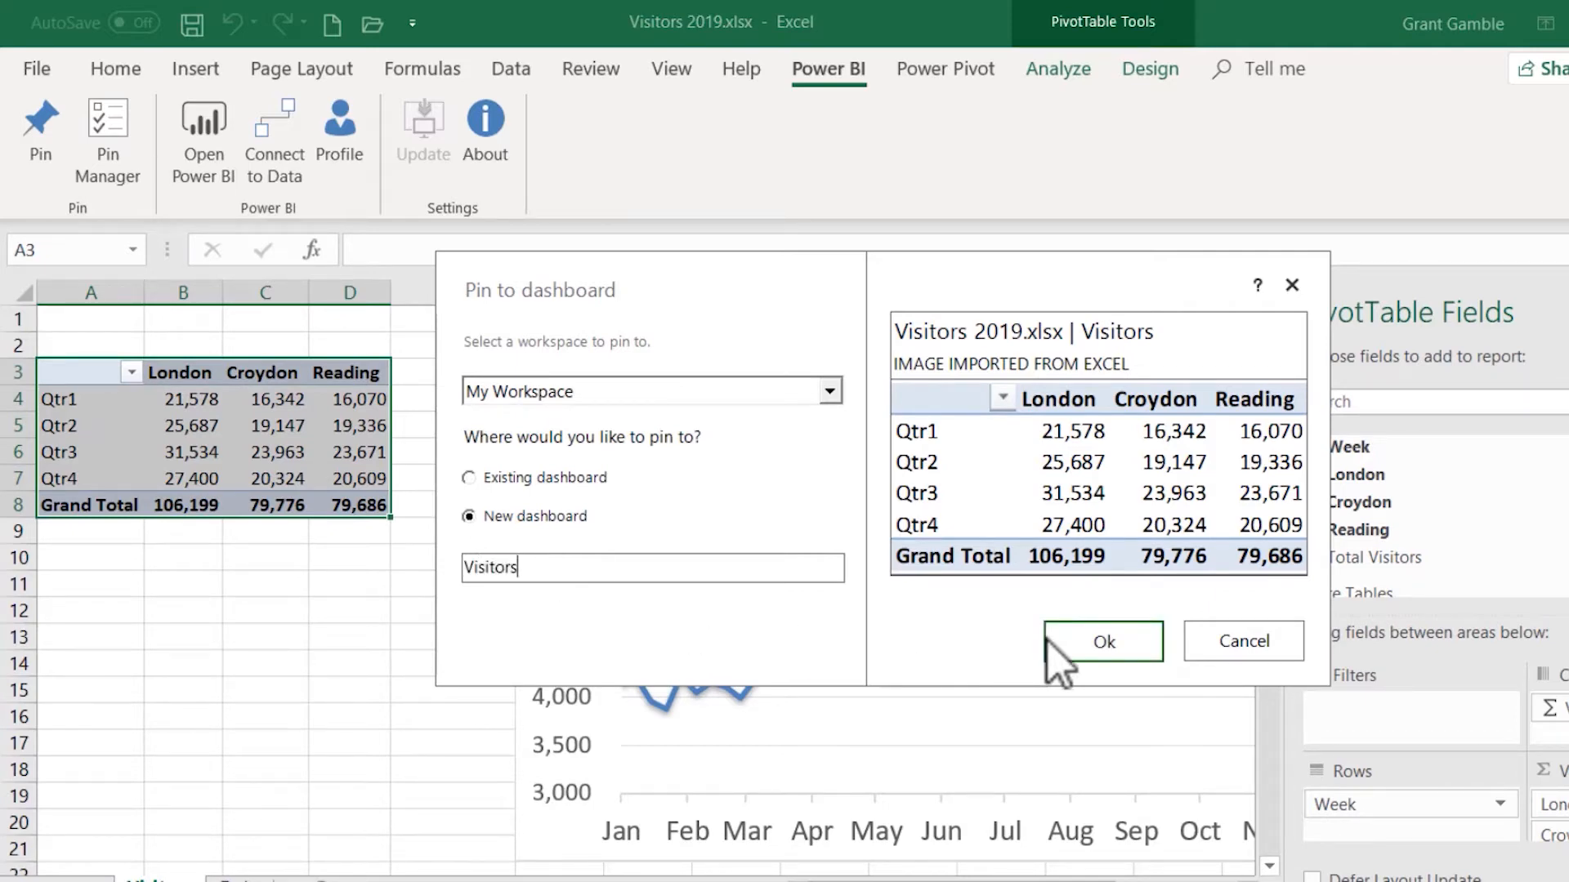
click(1104, 642)
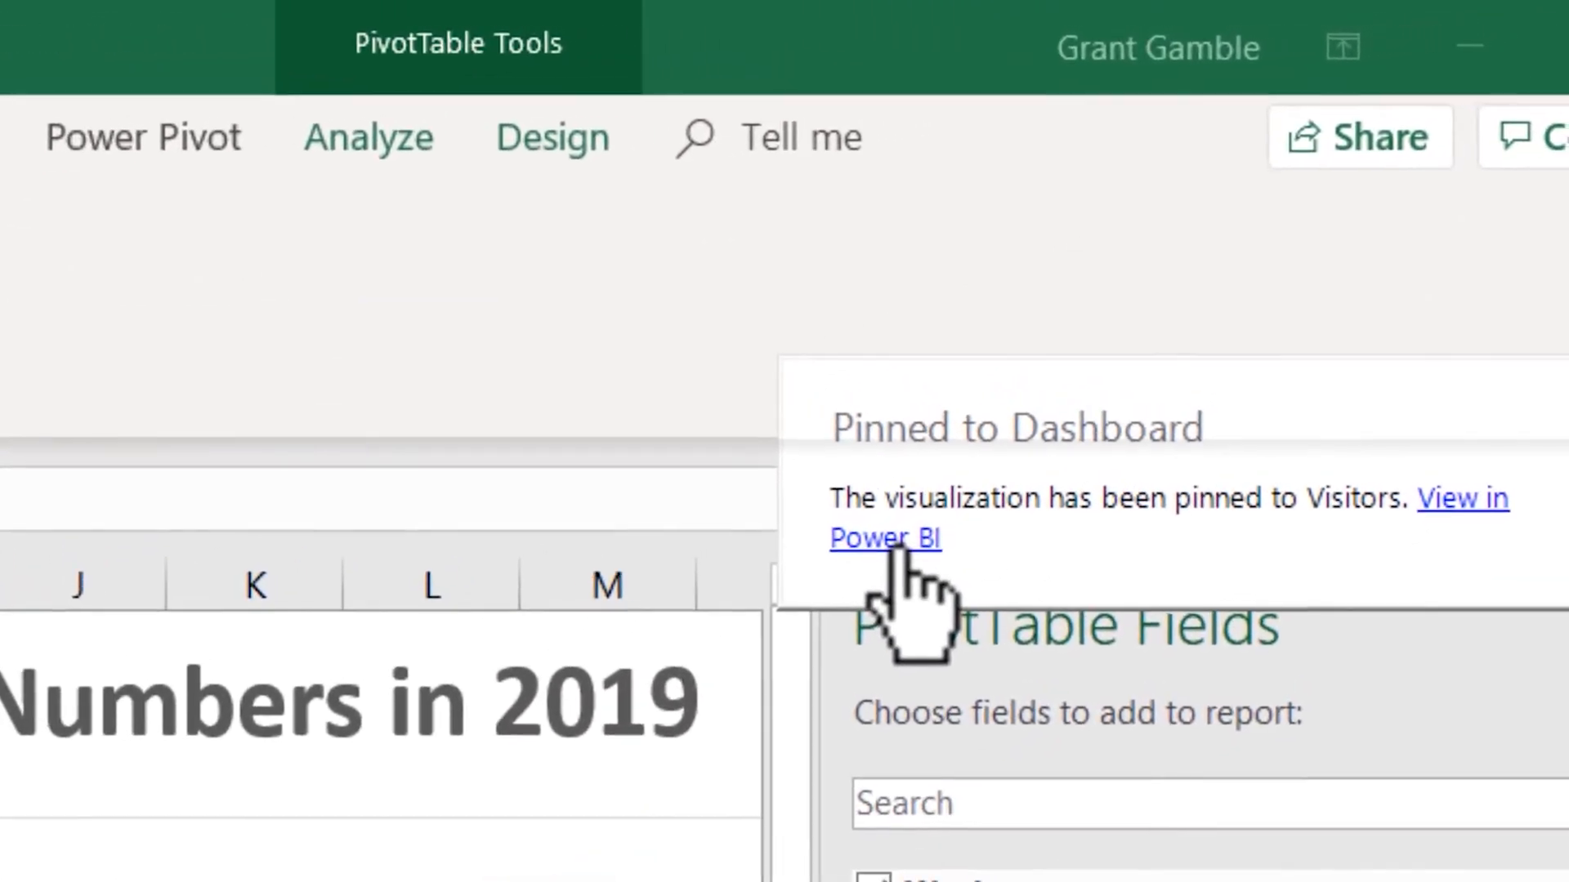
Open the pinned table's Visitors dashboard in Power BI and reload the page to view the tile
click(985, 486)
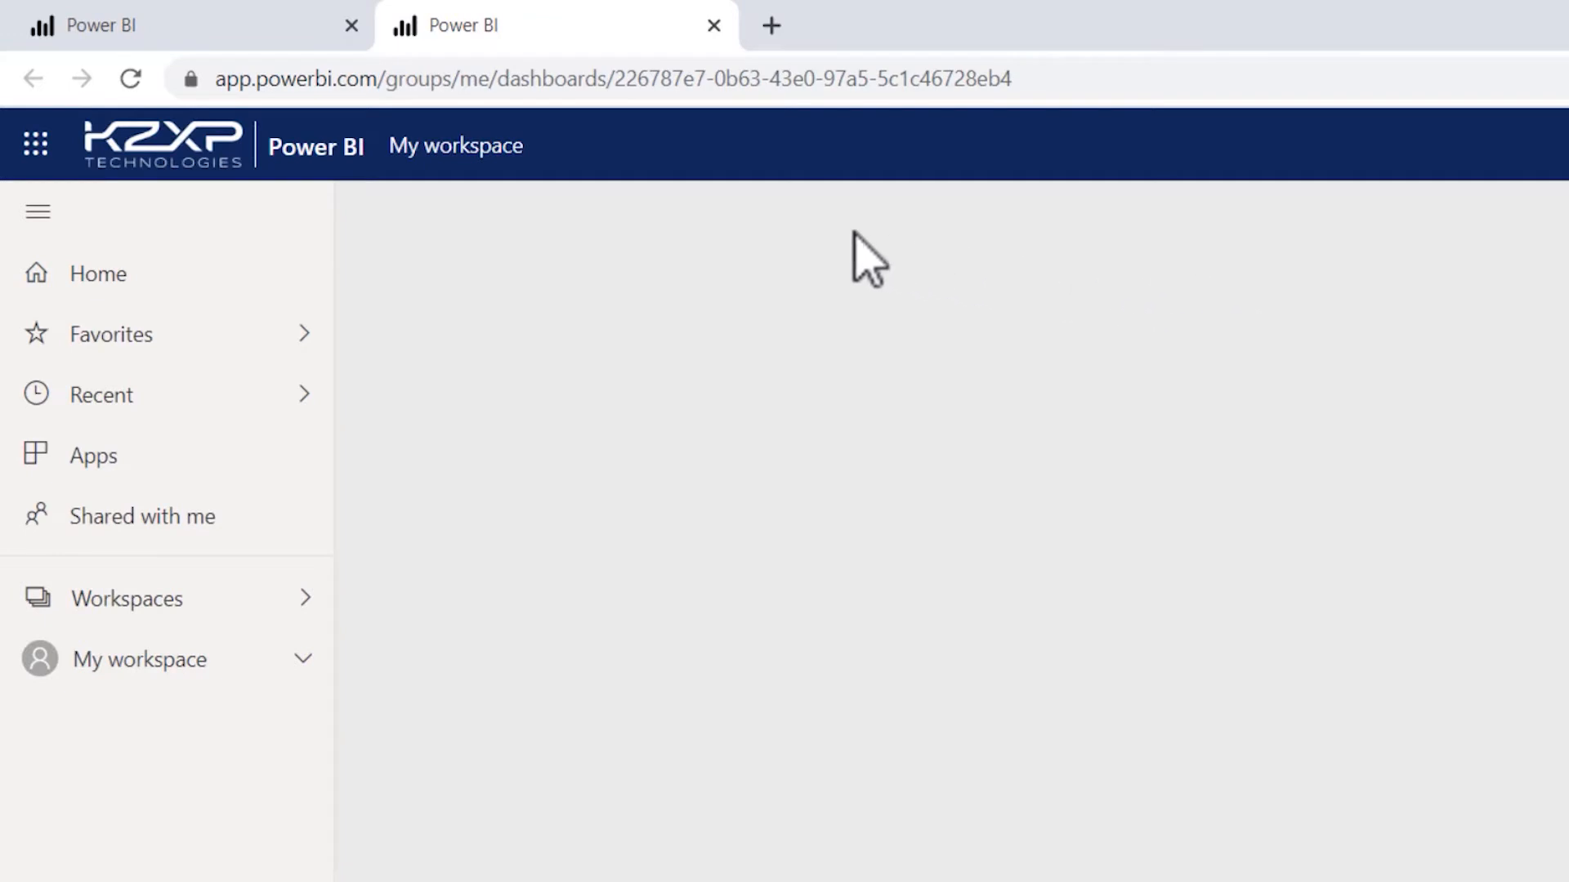
click(130, 79)
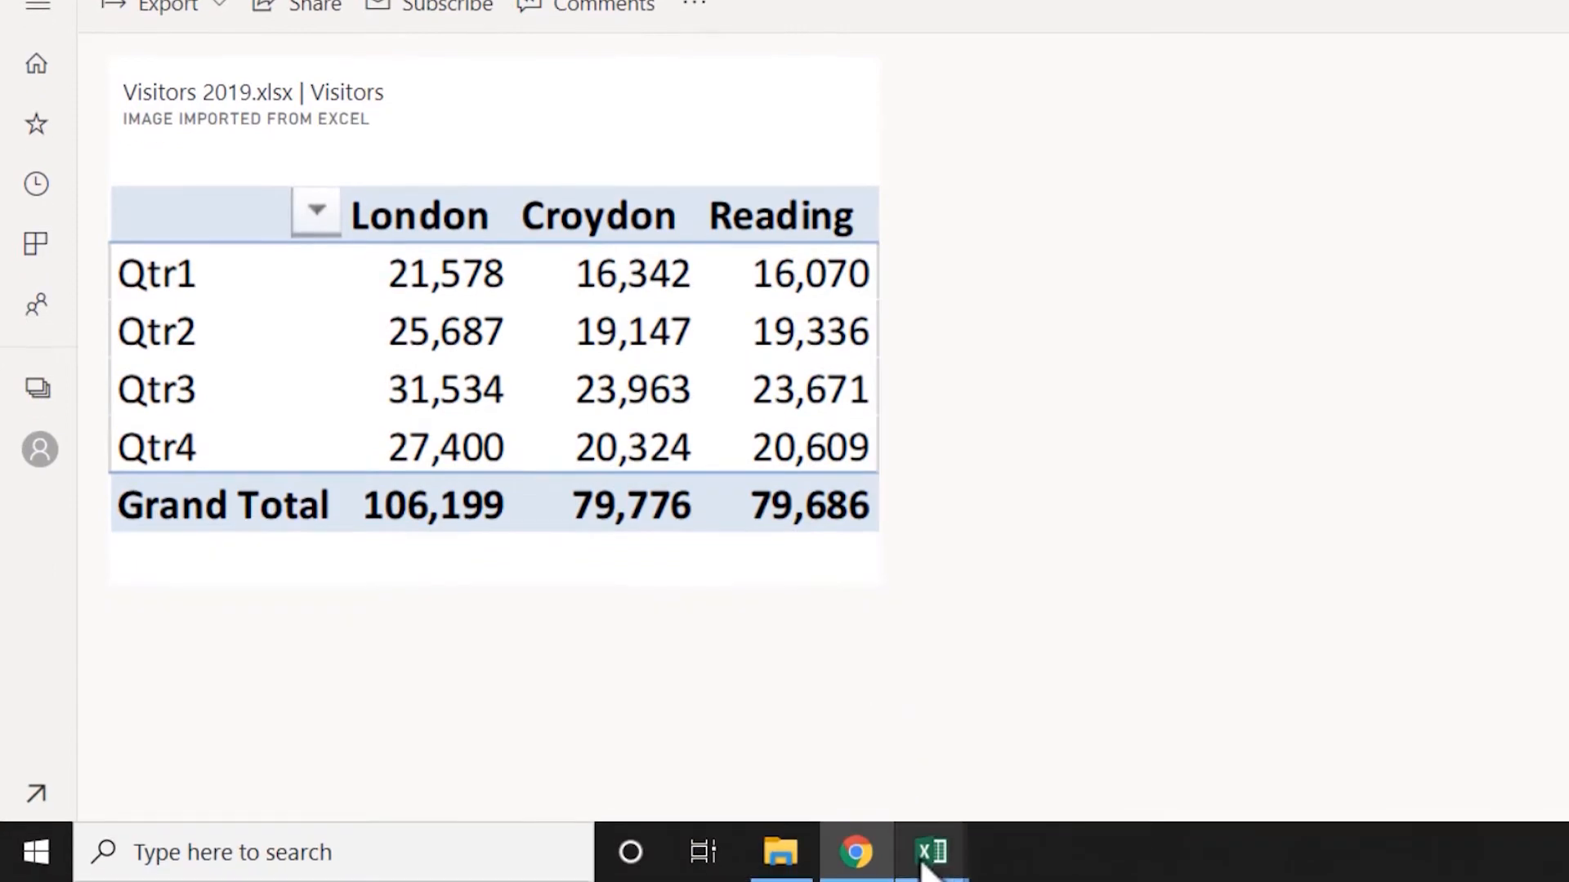
Return to the Visitors 2019 workbook in Excel and pin the Visitors Numbers in 2019 chart to the existing Visitors dashboard
mouse_move(932, 867)
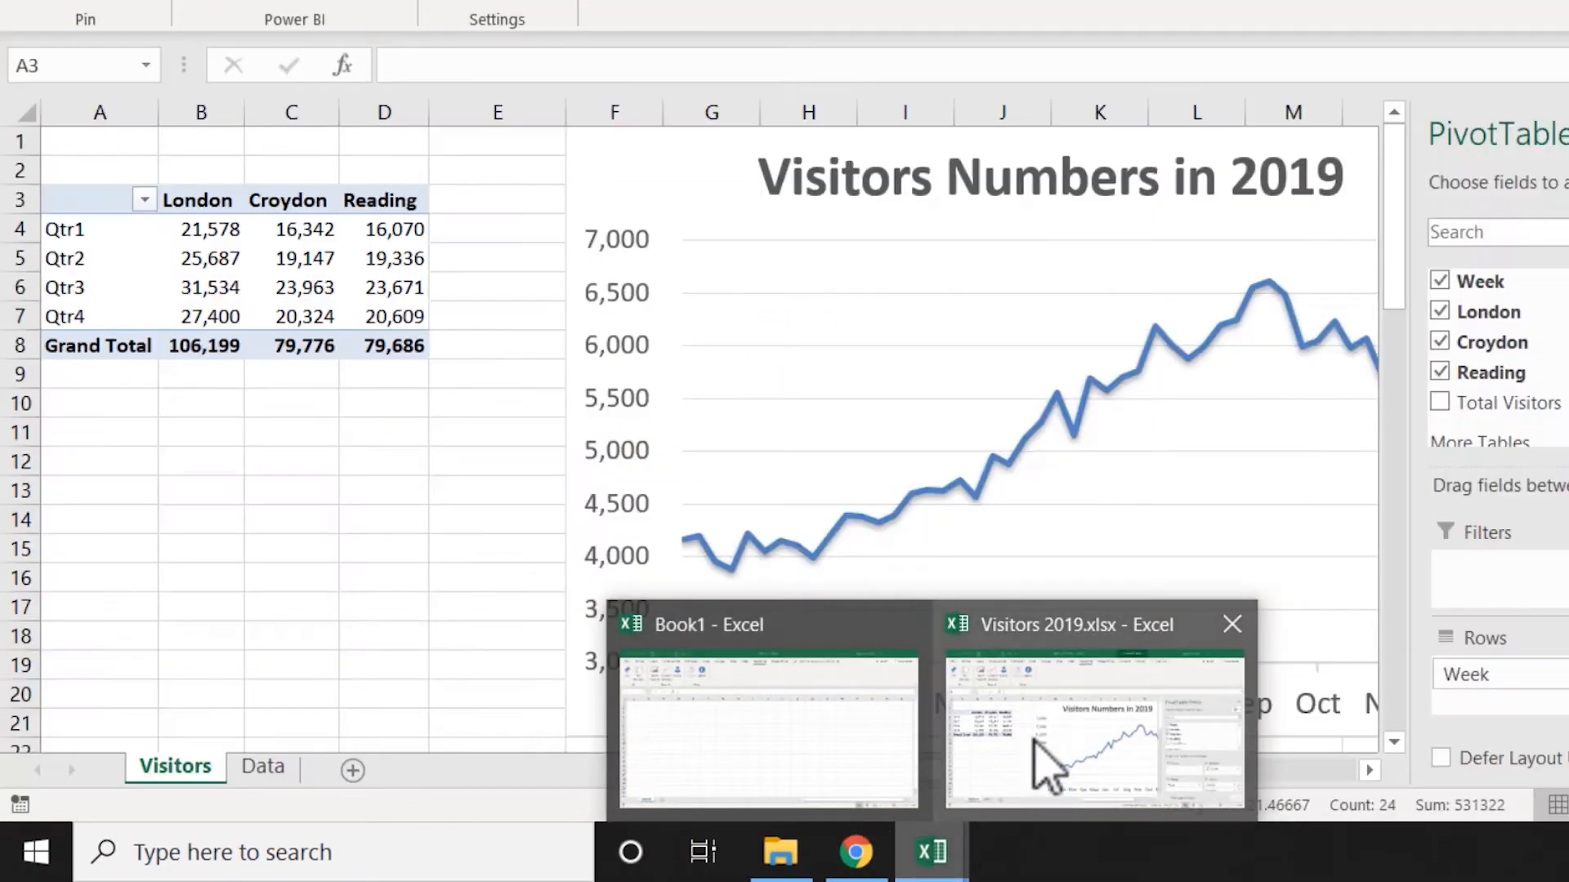
click(1046, 760)
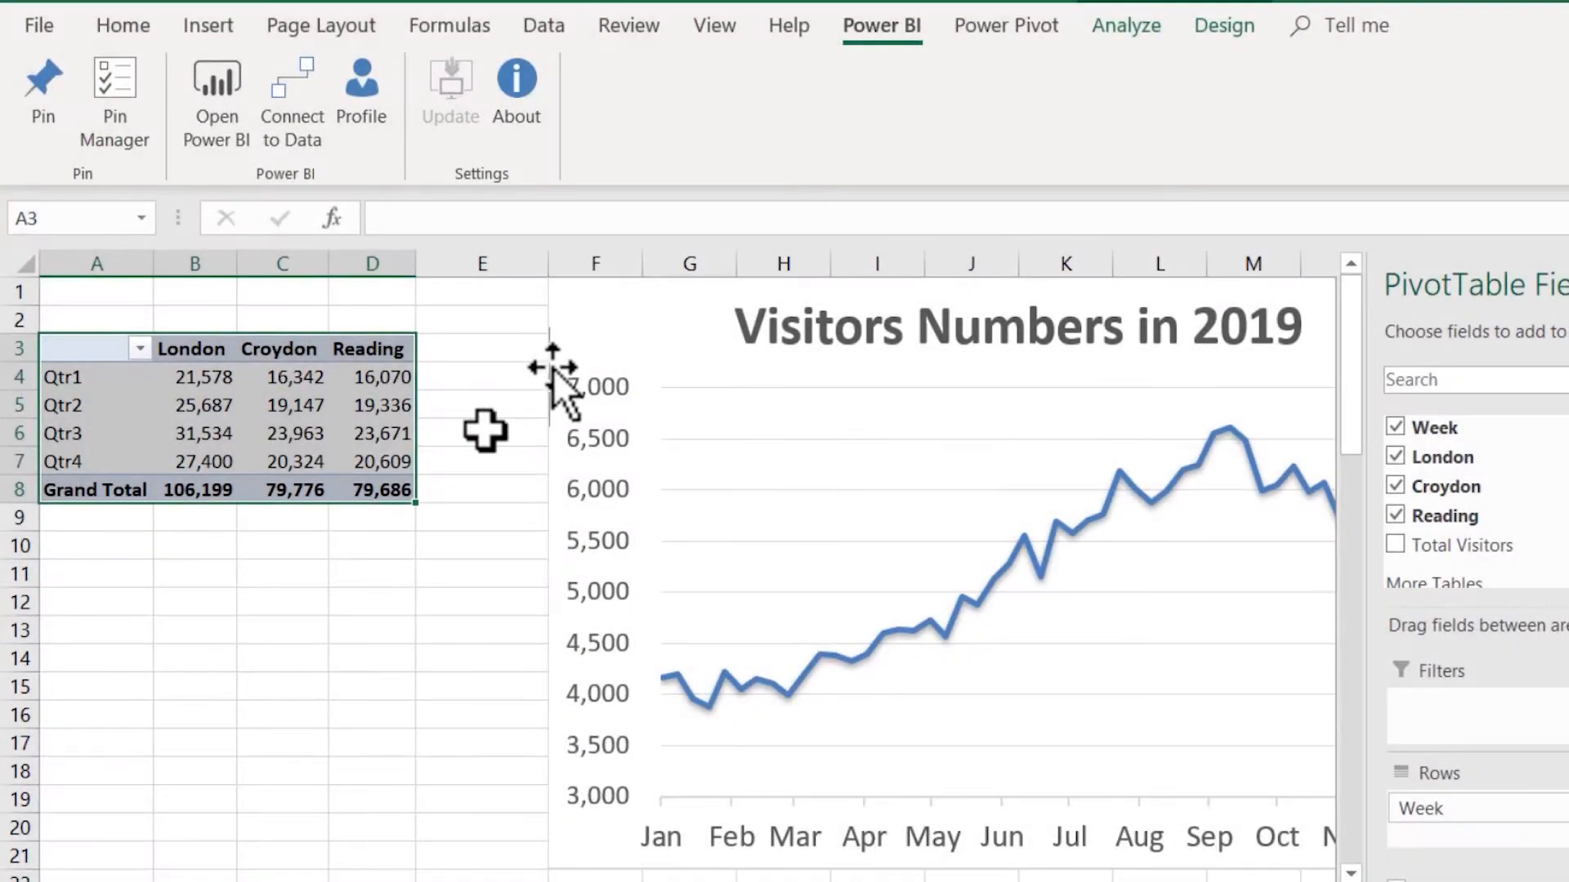
click(556, 357)
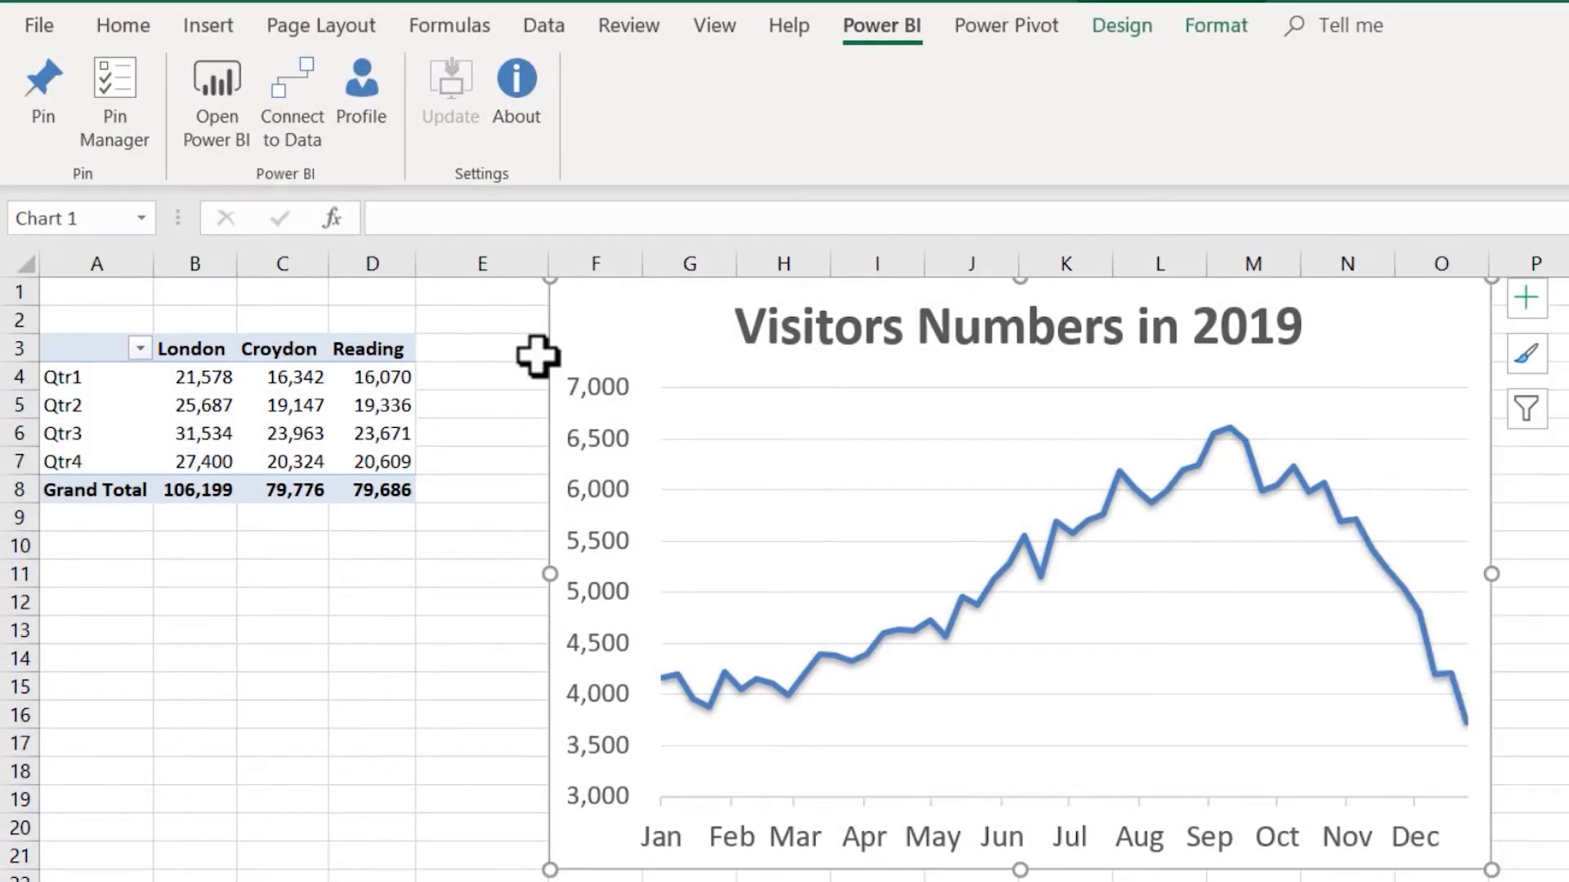
click(47, 81)
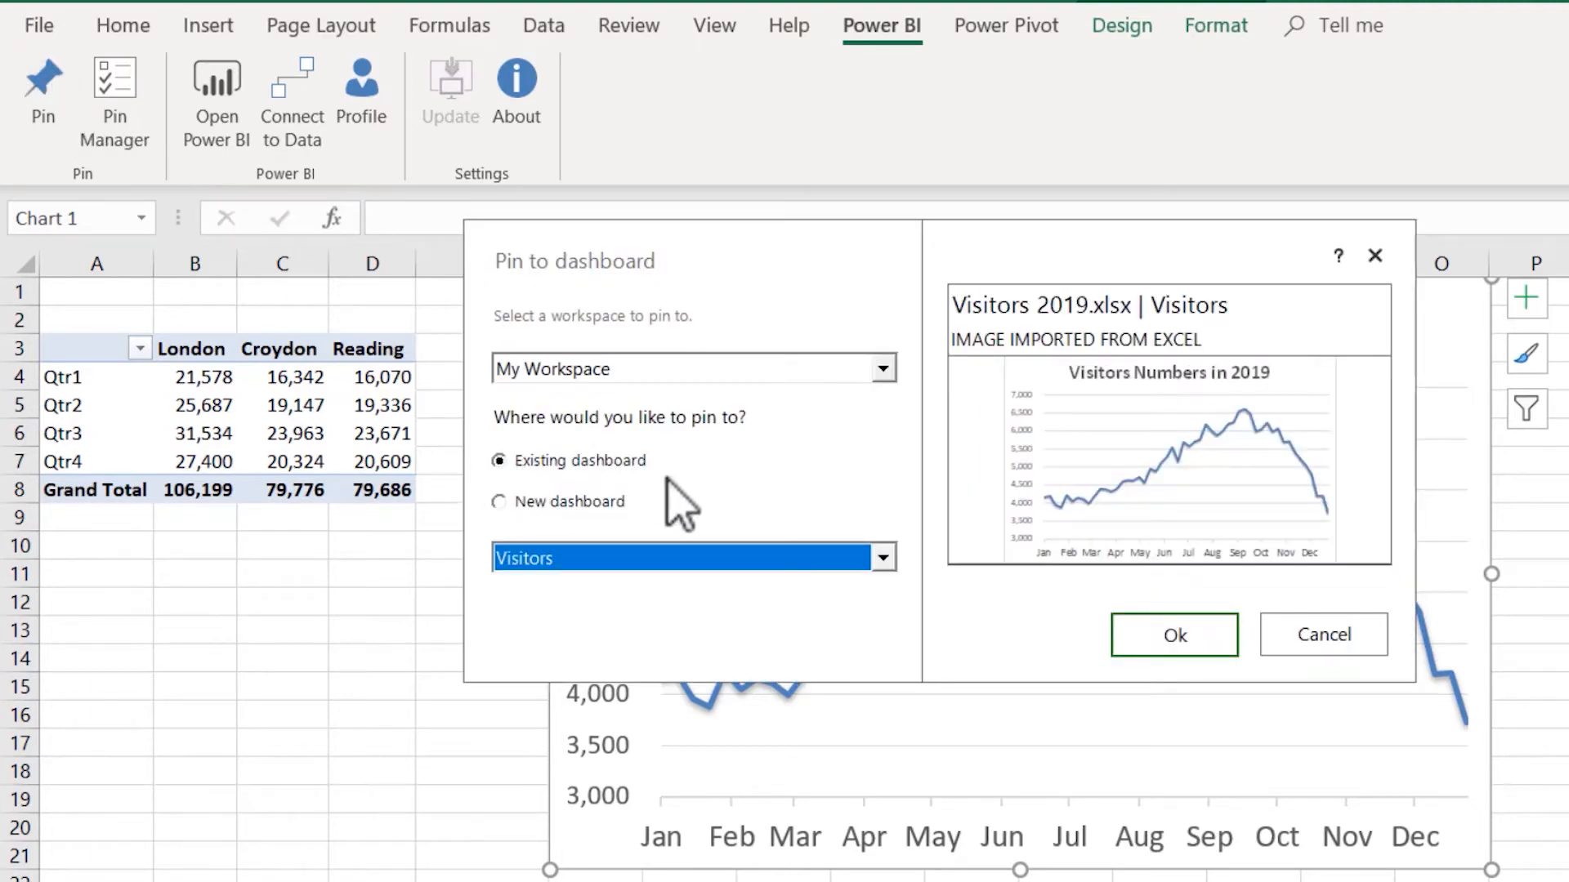
click(883, 557)
click(883, 558)
click(1209, 643)
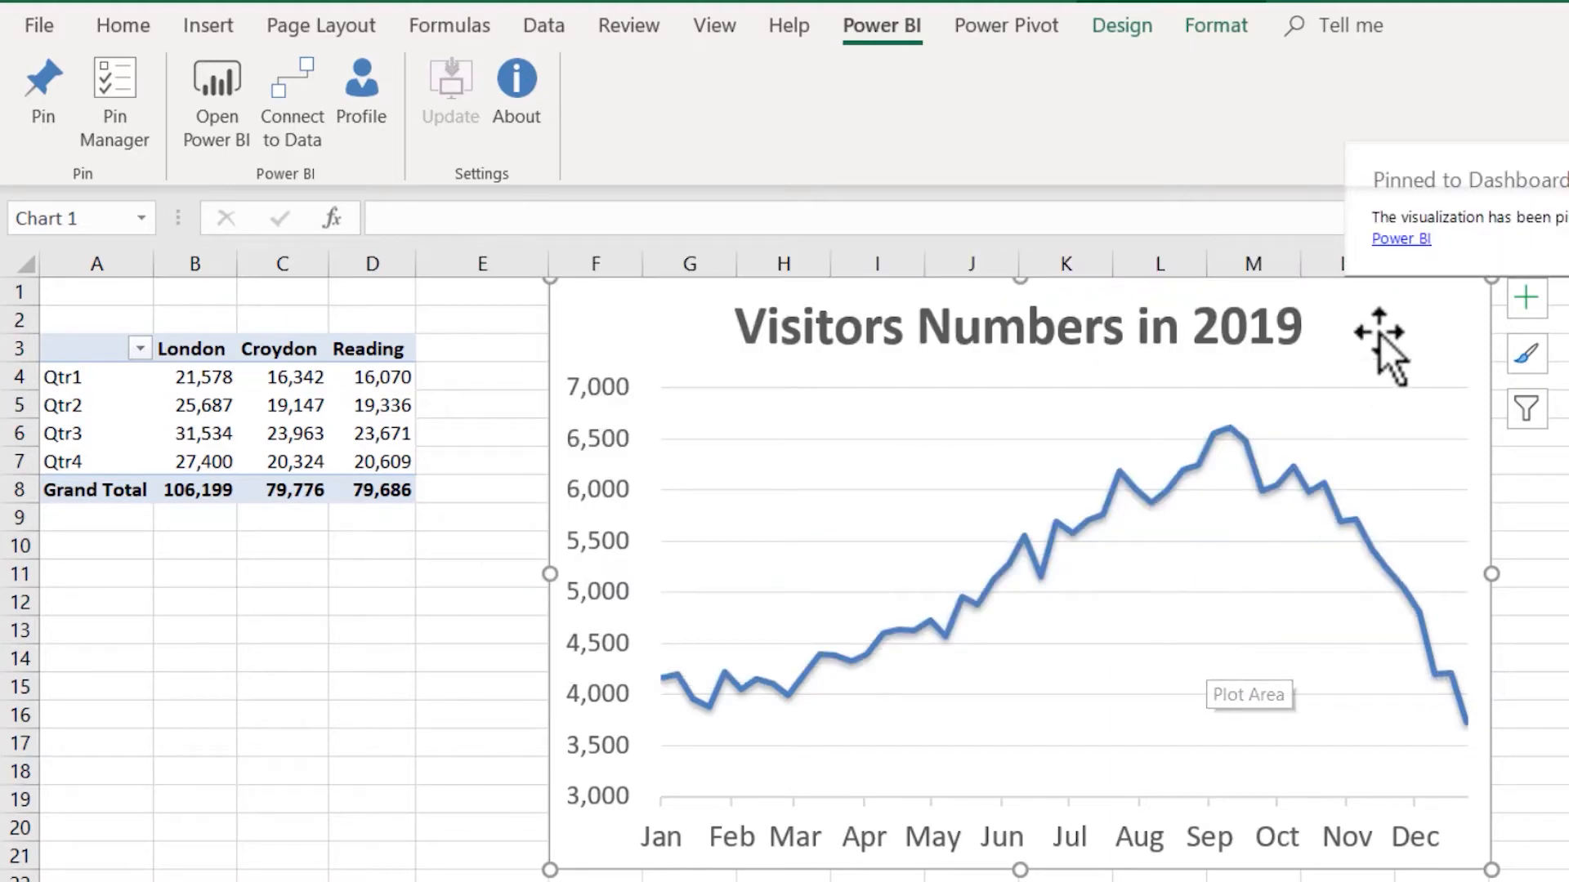
View the pinned chart in Power BI, reload the dashboard, and shrink the chart tile
click(1403, 239)
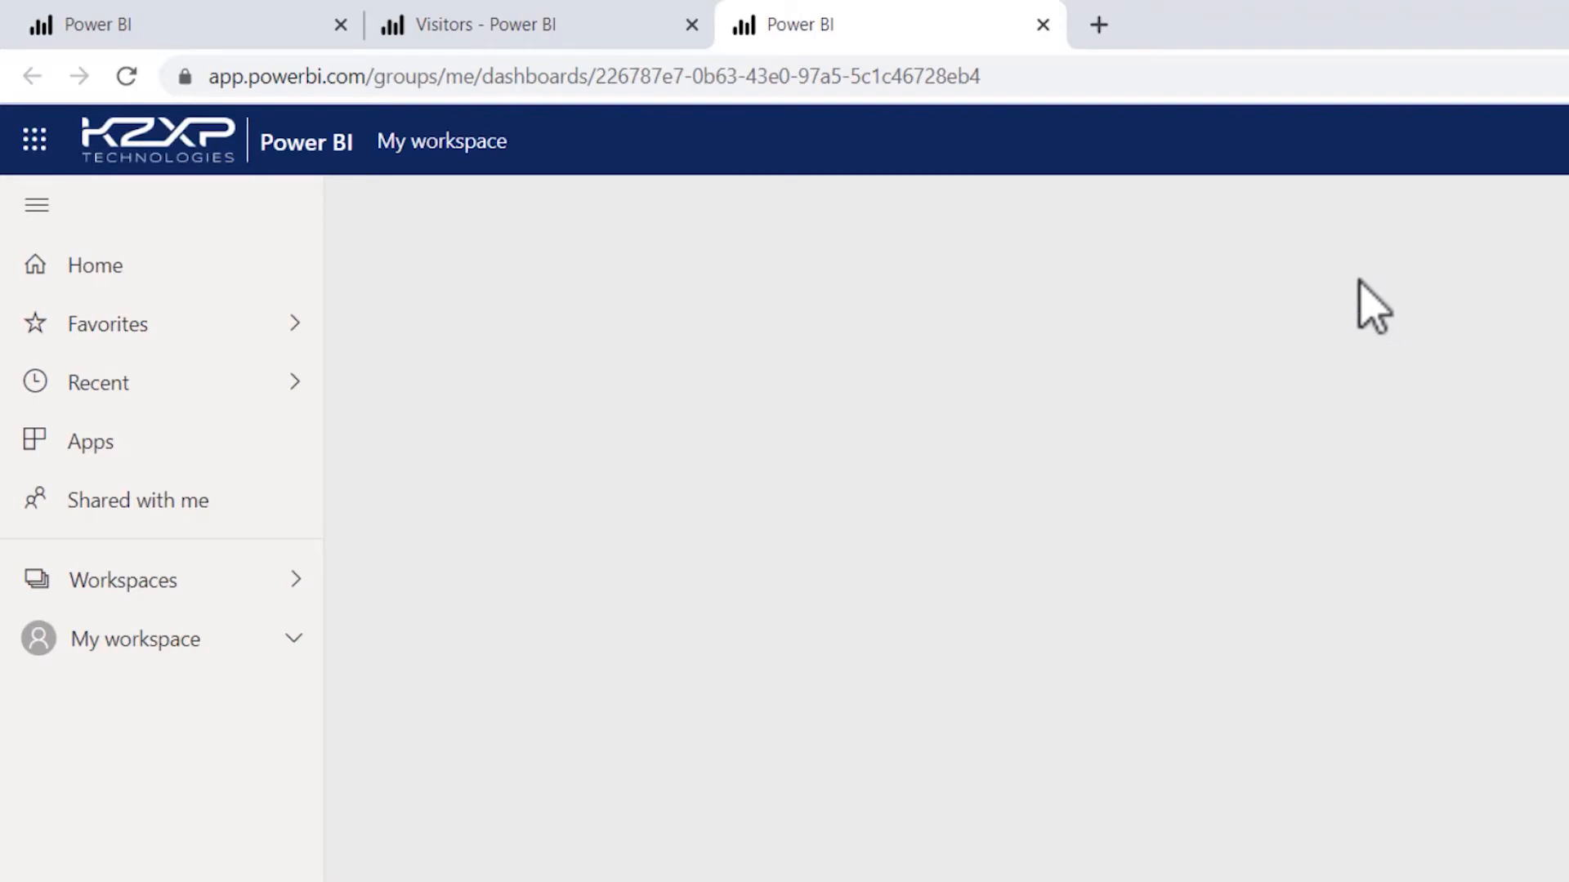
click(129, 78)
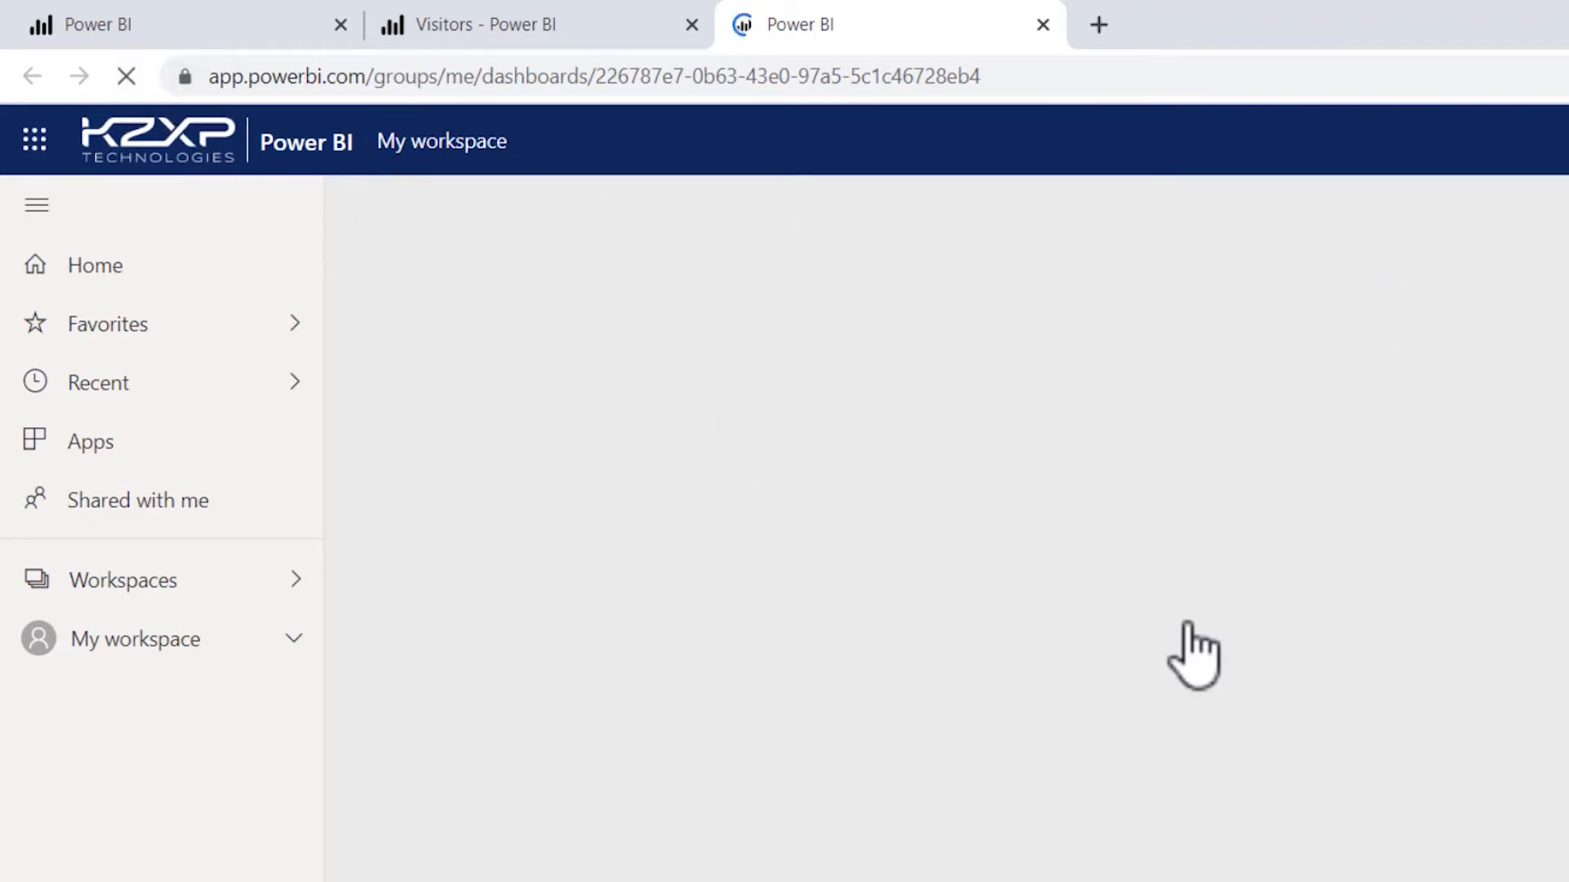
scroll(1188, 625, down, 10)
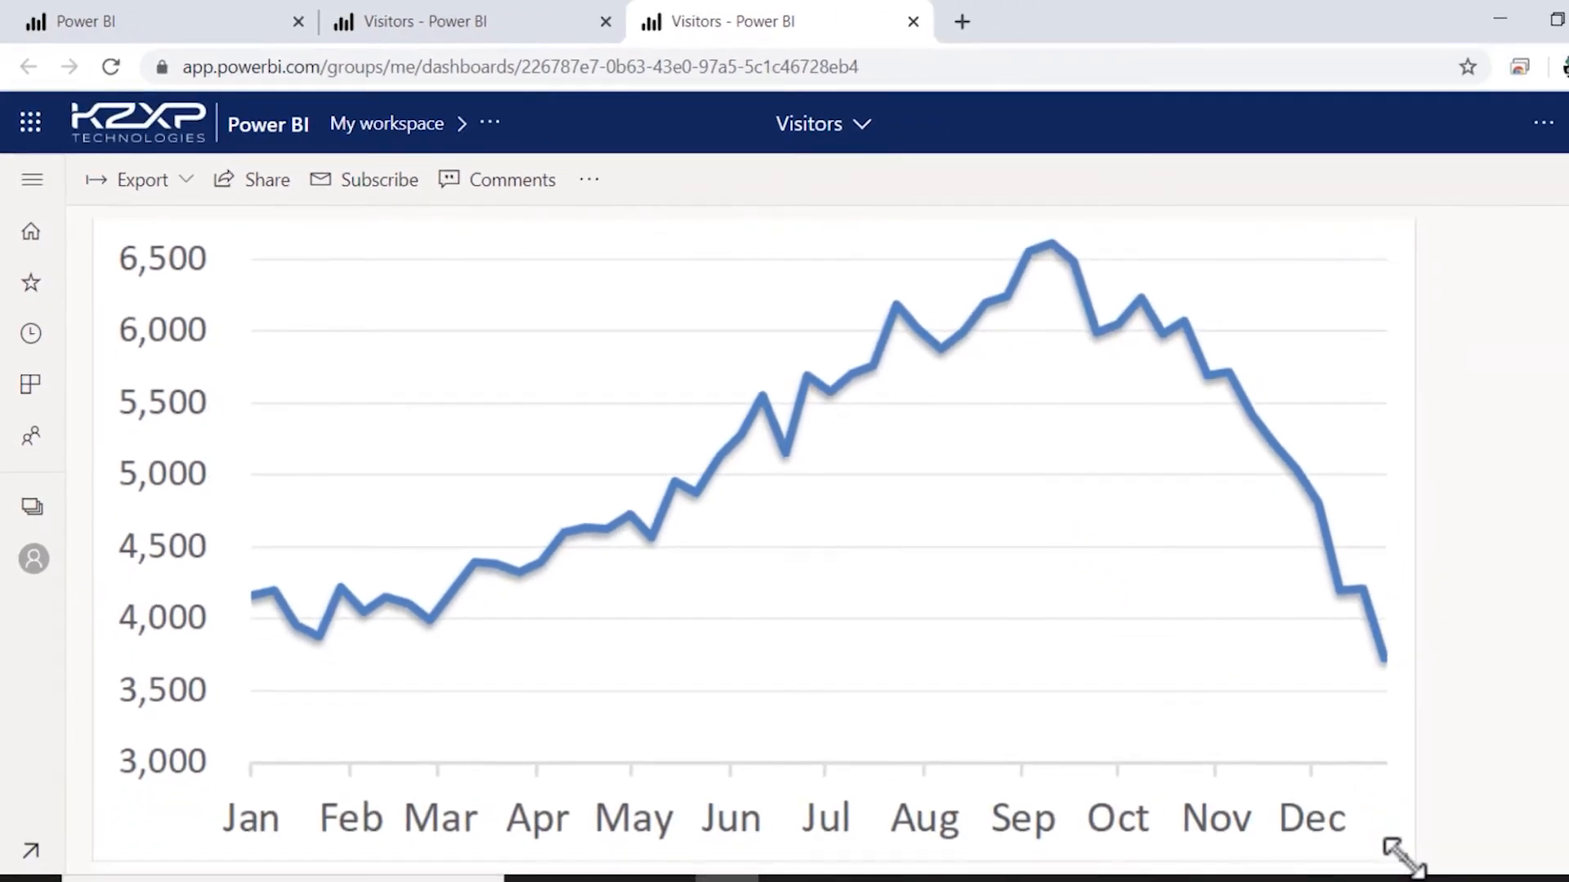
drag(1402, 856, 889, 549)
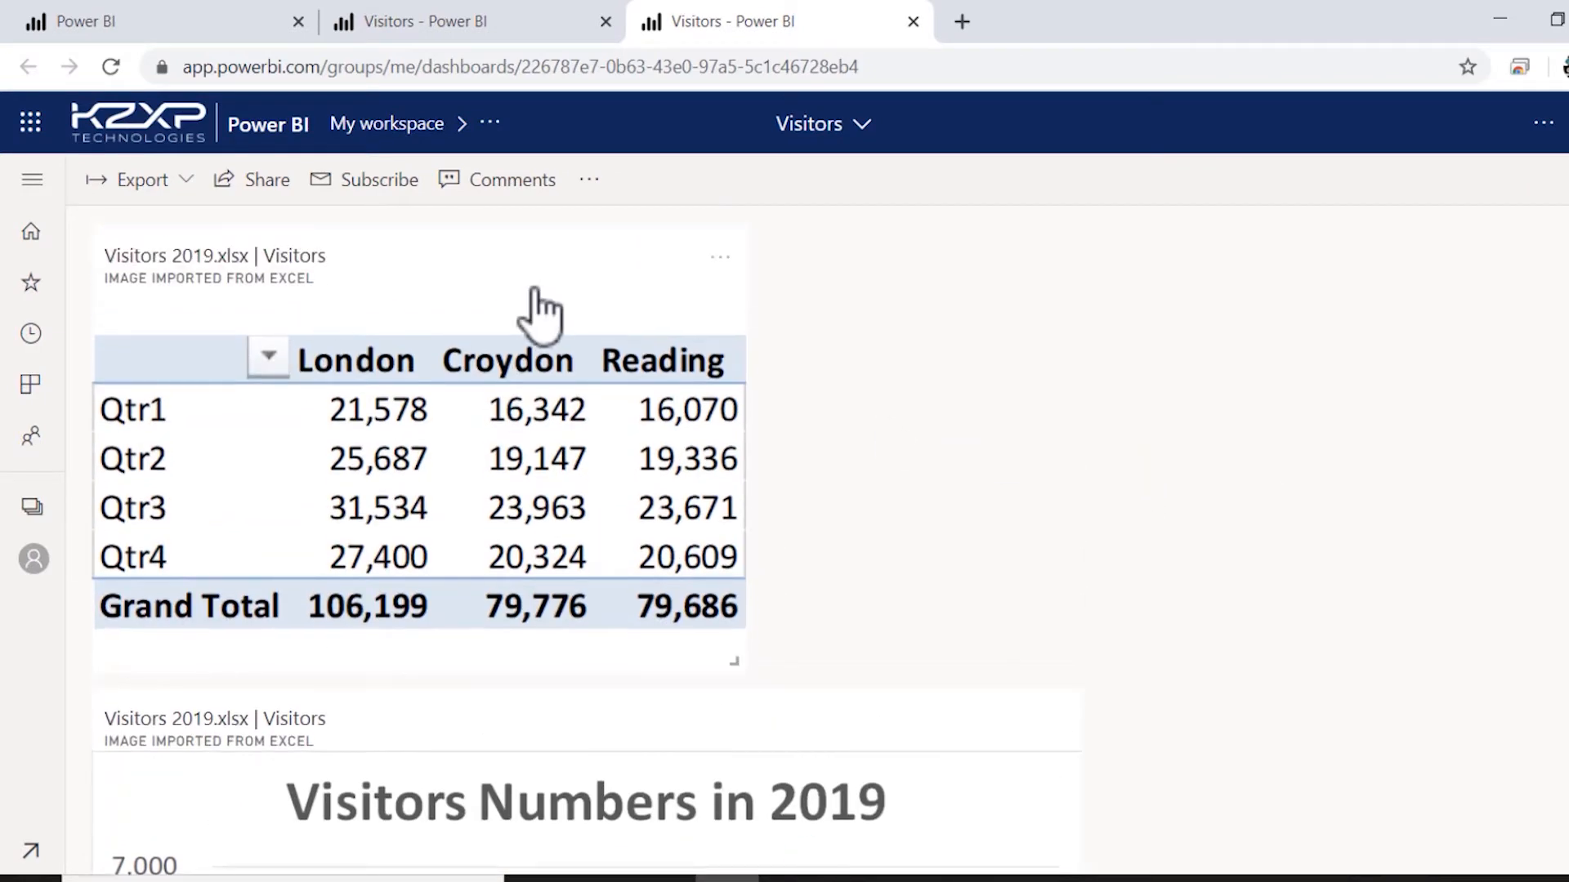
Check the title and subtitle settings in the pivot table tile's details, then cancel without making changes
click(722, 259)
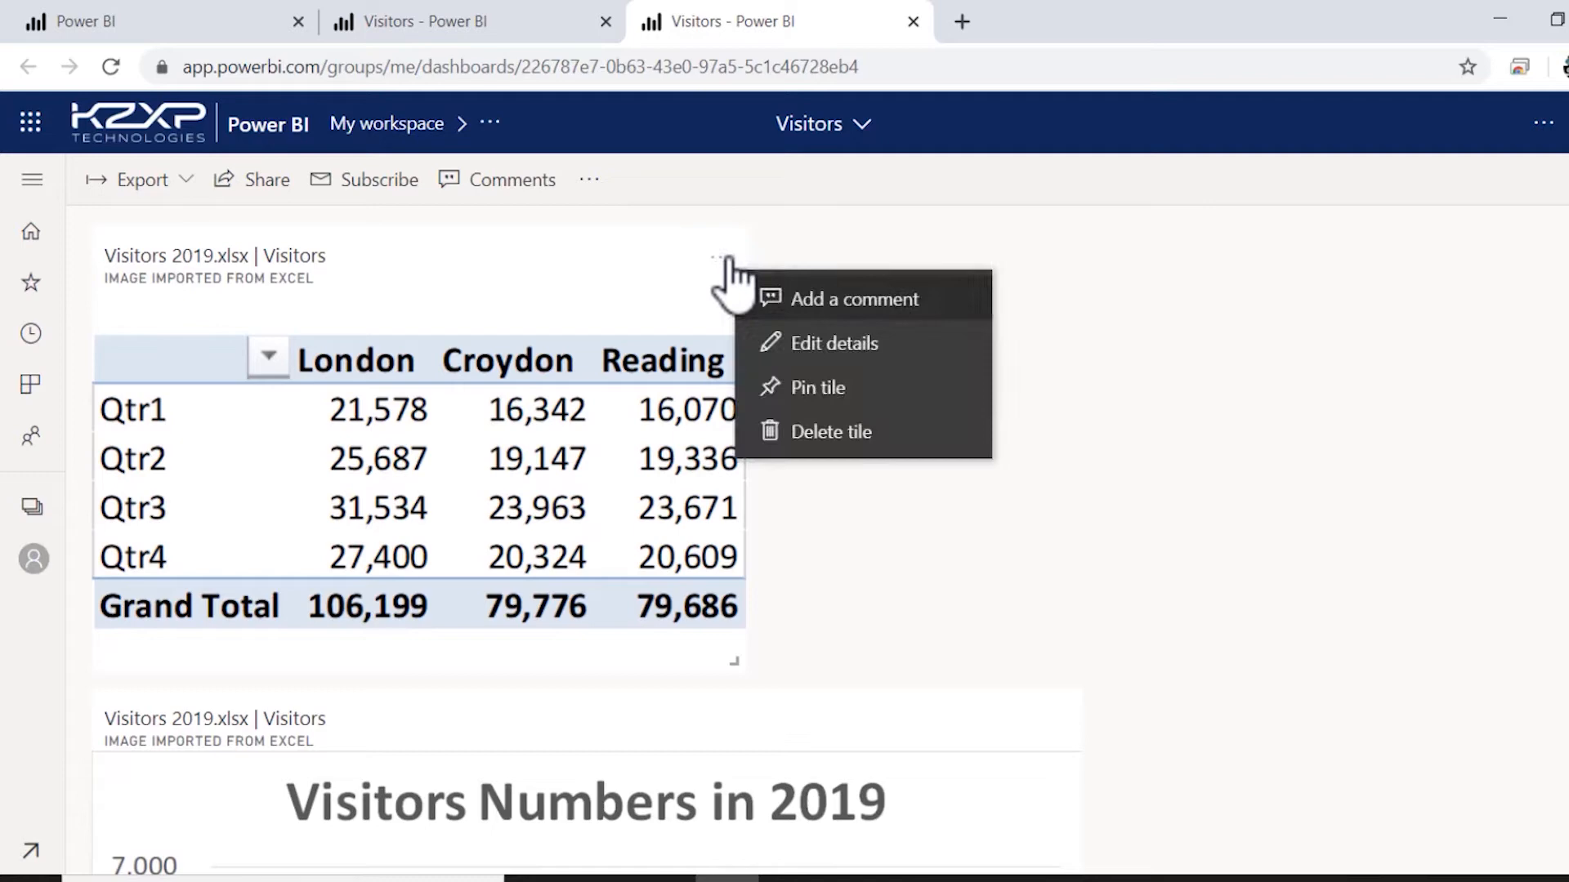
click(813, 349)
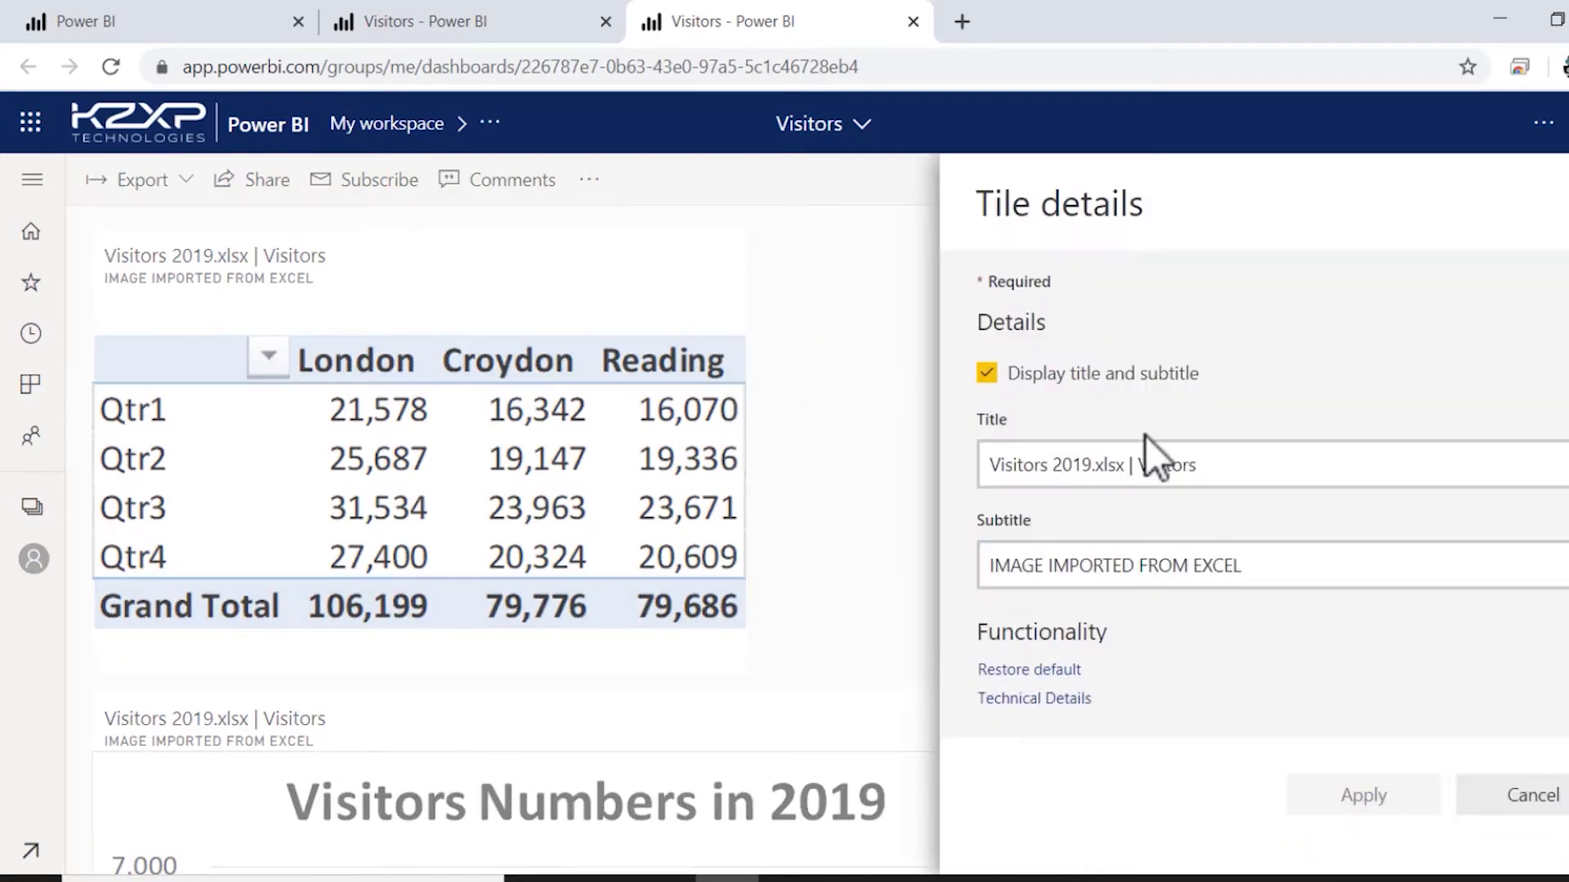
click(1526, 805)
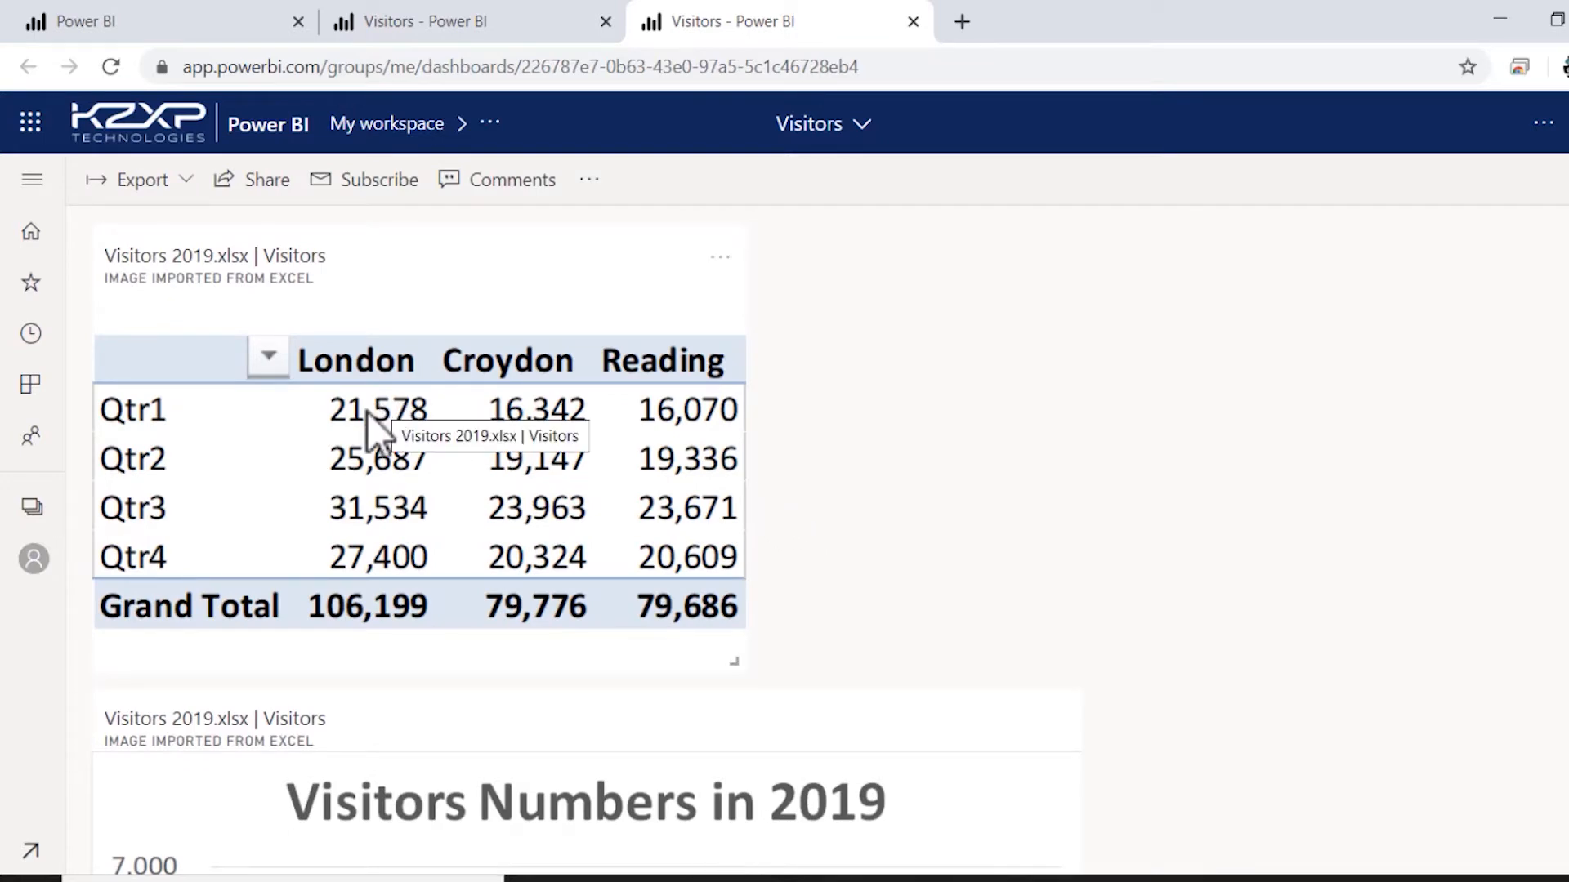
Examine the pinned table and chart tiles on the Visitors dashboard to see how the imported images behave
drag(331, 418, 371, 434)
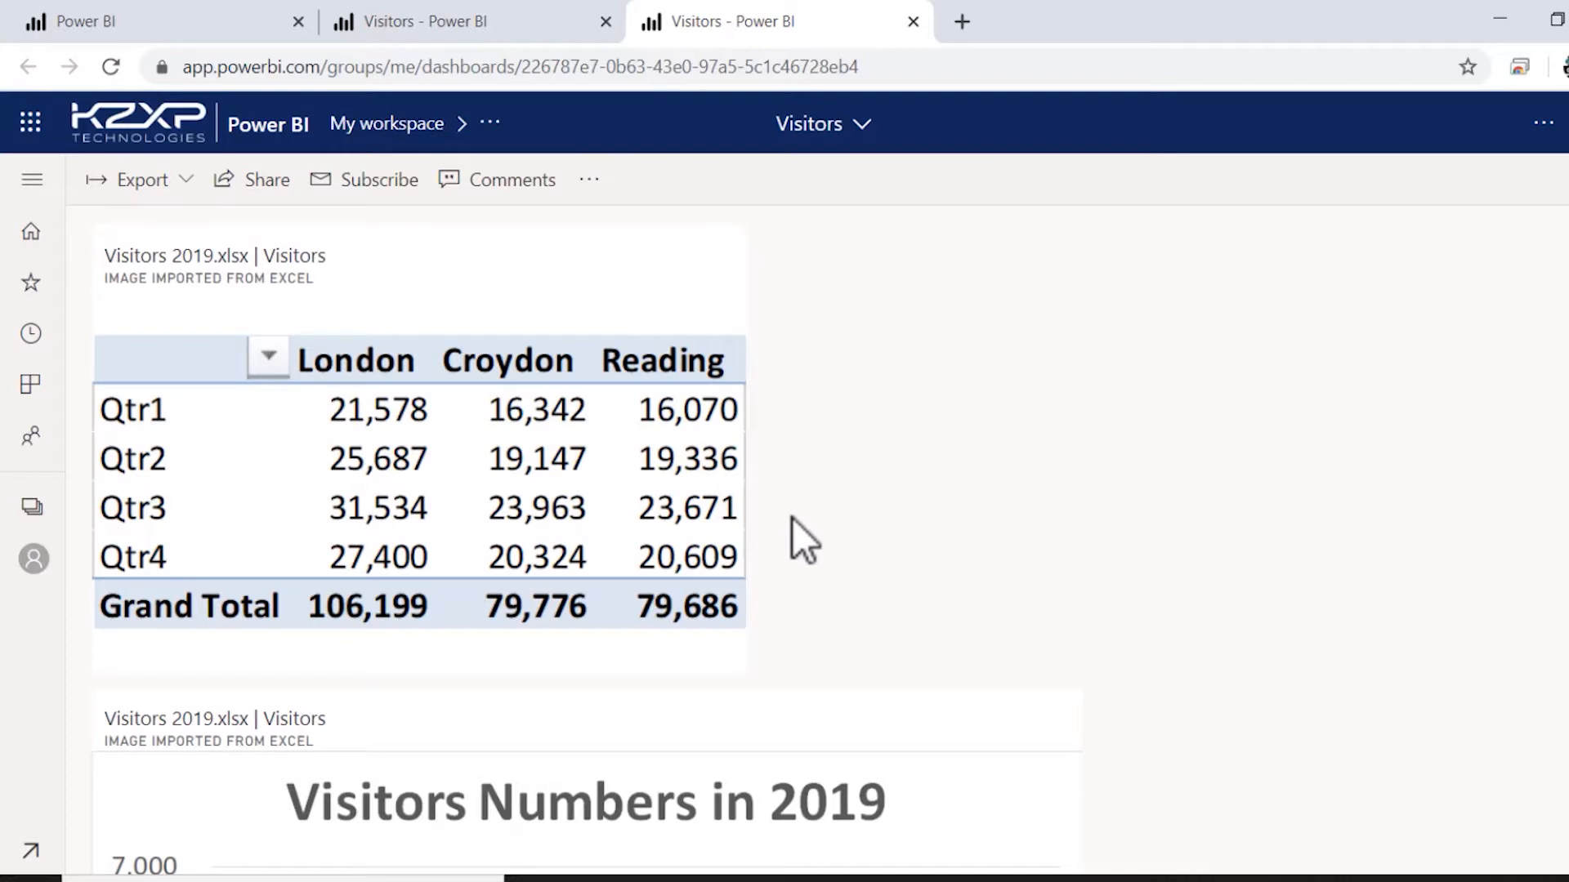
scroll(792, 518, down, 5)
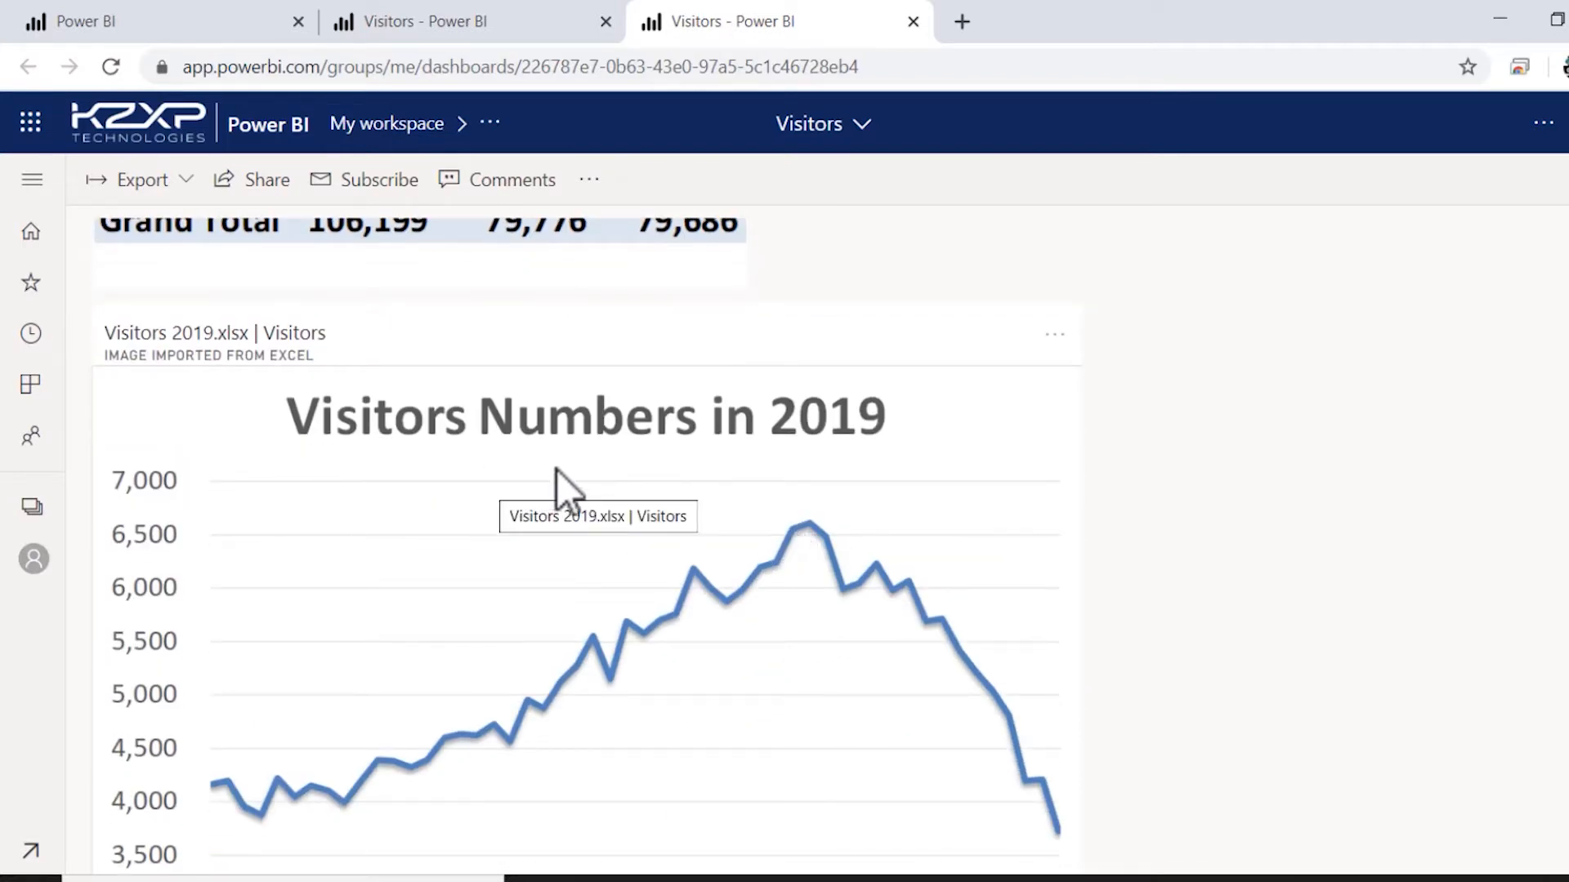
scroll(468, 583, down, 1)
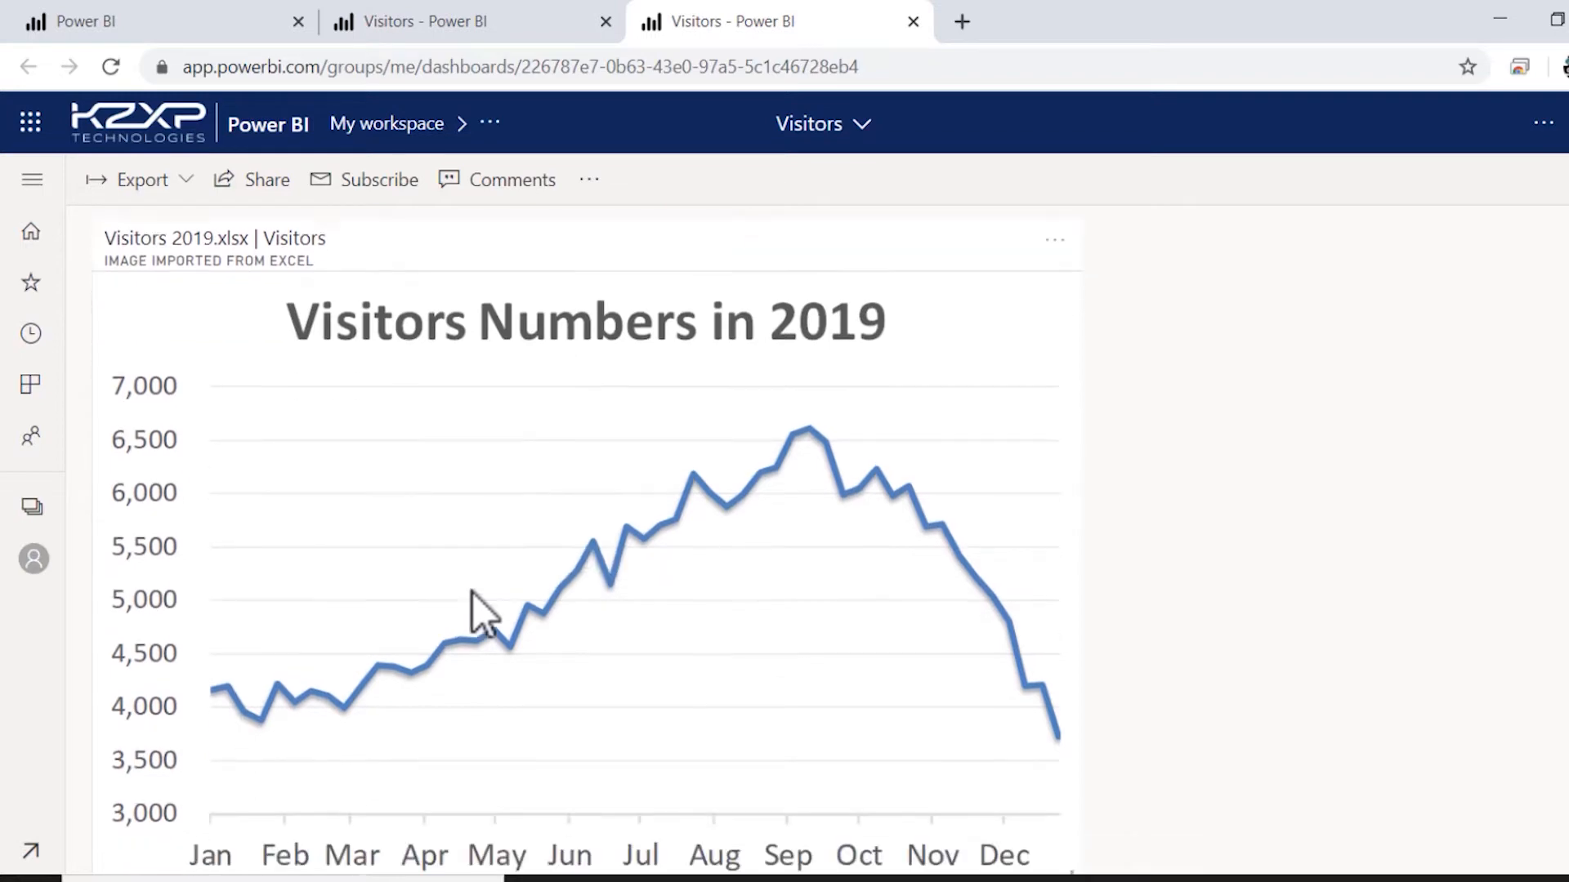